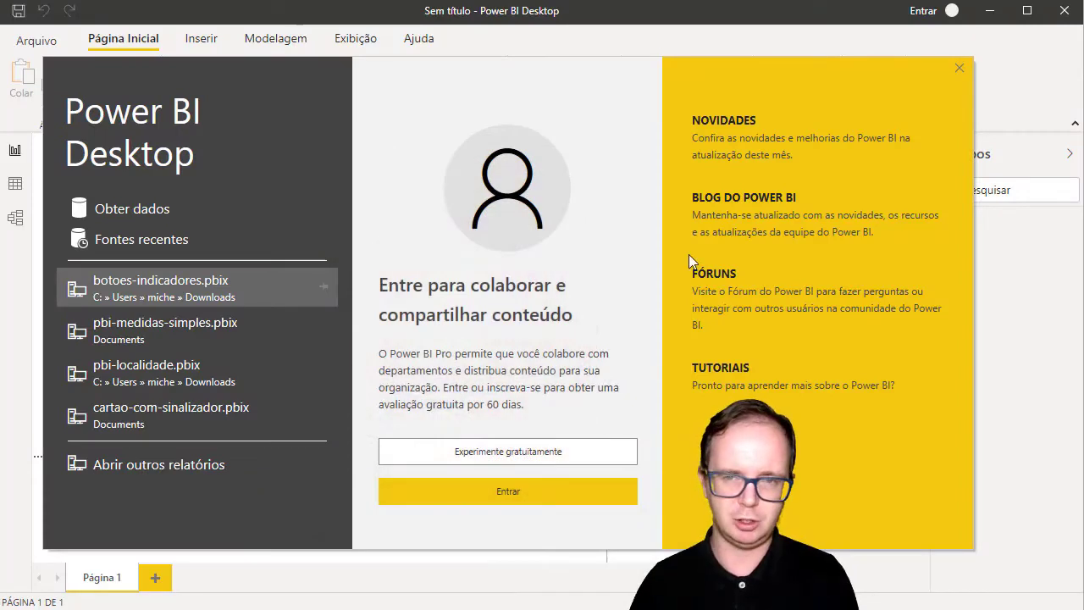
Connect to the Excel workbook localidade.xlsx as the data source.
{"action": "left_click", "coordinate": [160, 215]}
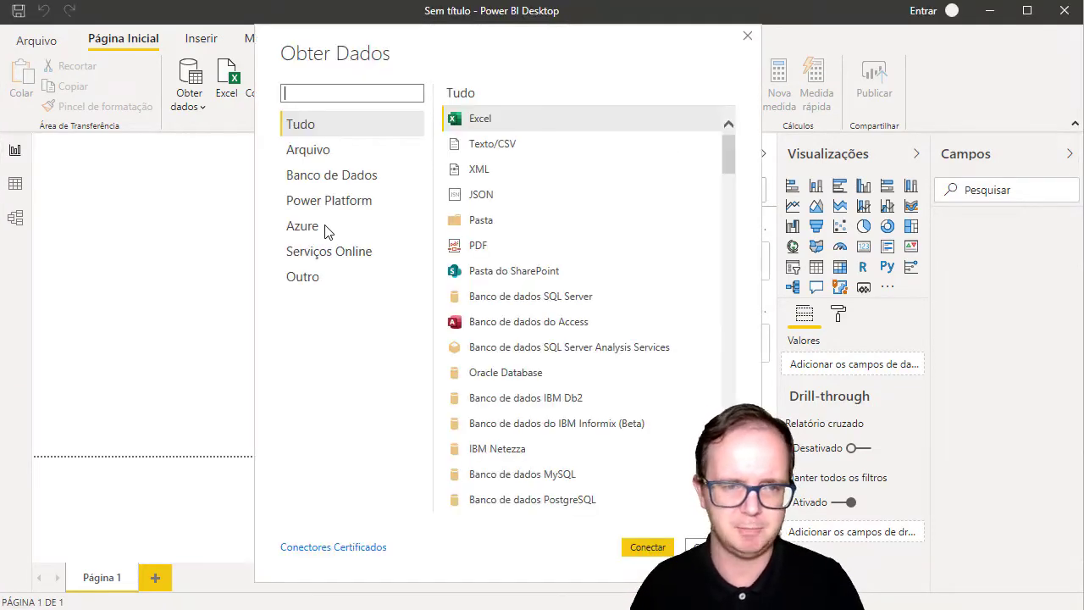
{"action": "left_click", "coordinate": [491, 127]}
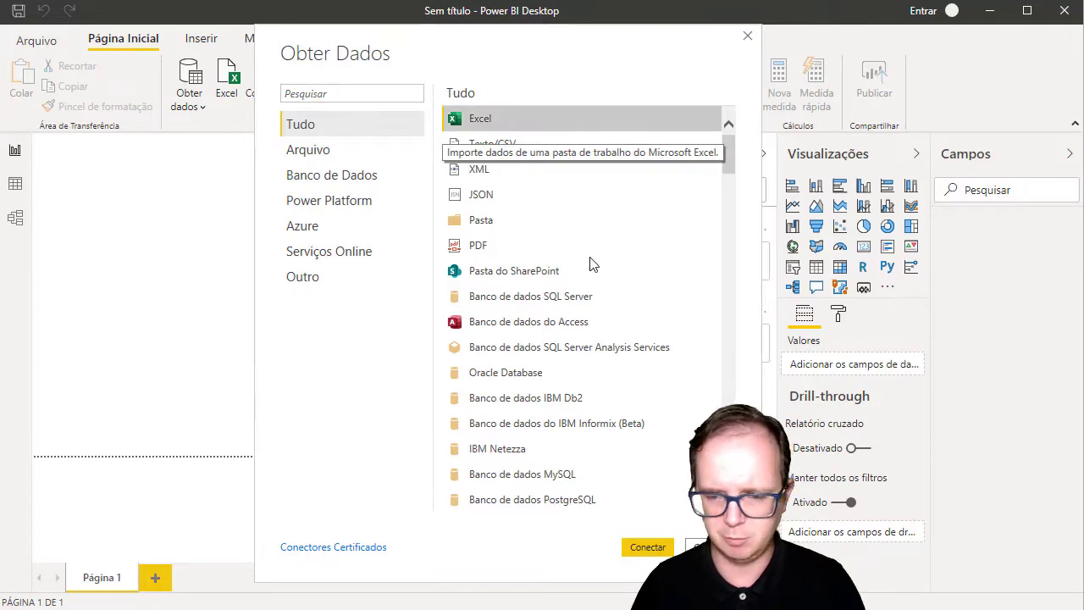
{"action": "left_click", "coordinate": [648, 547]}
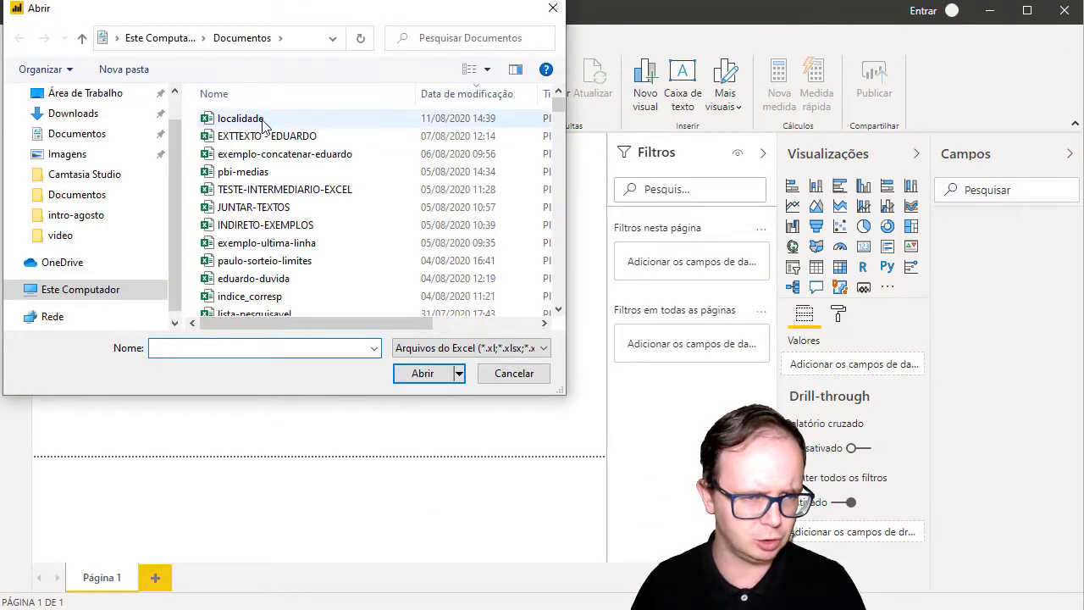
{"action": "left_click", "coordinate": [264, 118]}
{"action": "left_click", "coordinate": [416, 373]}
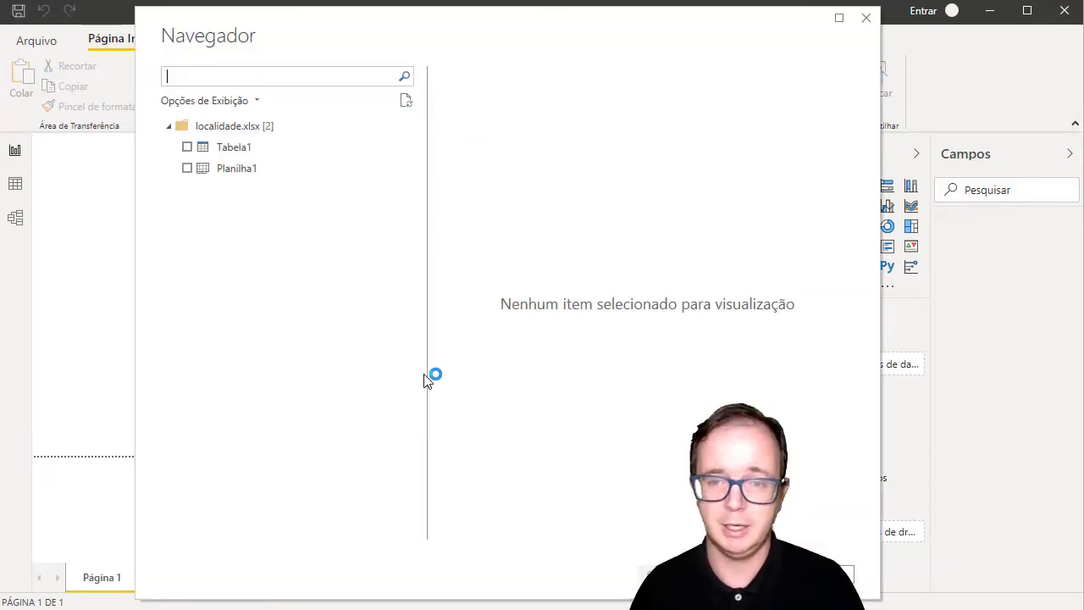
Preview Tabela1 in the Navegador and tick it for import.
{"action": "left_click", "coordinate": [191, 149]}
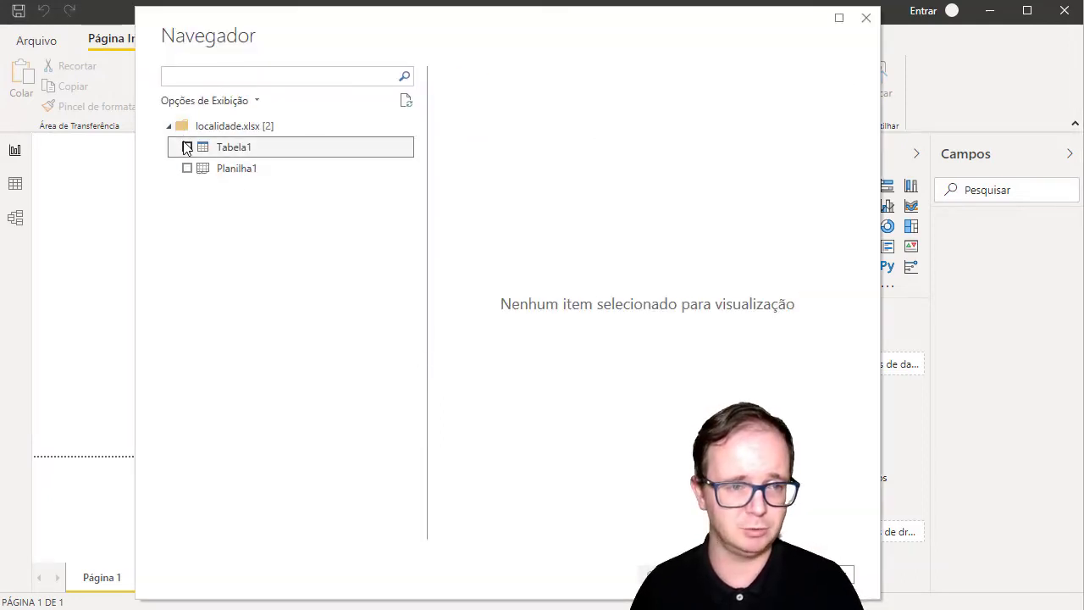
{"action": "left_click", "coordinate": [187, 148]}
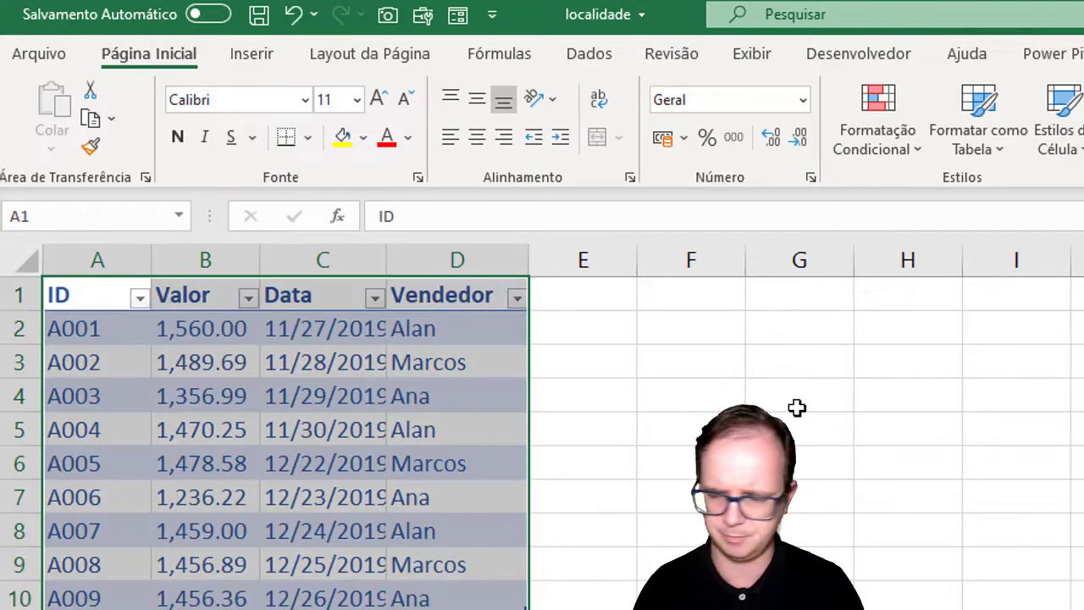
Inspect the Valor amounts down column B of the localidade workbook.
{"action": "left_click", "coordinate": [797, 408]}
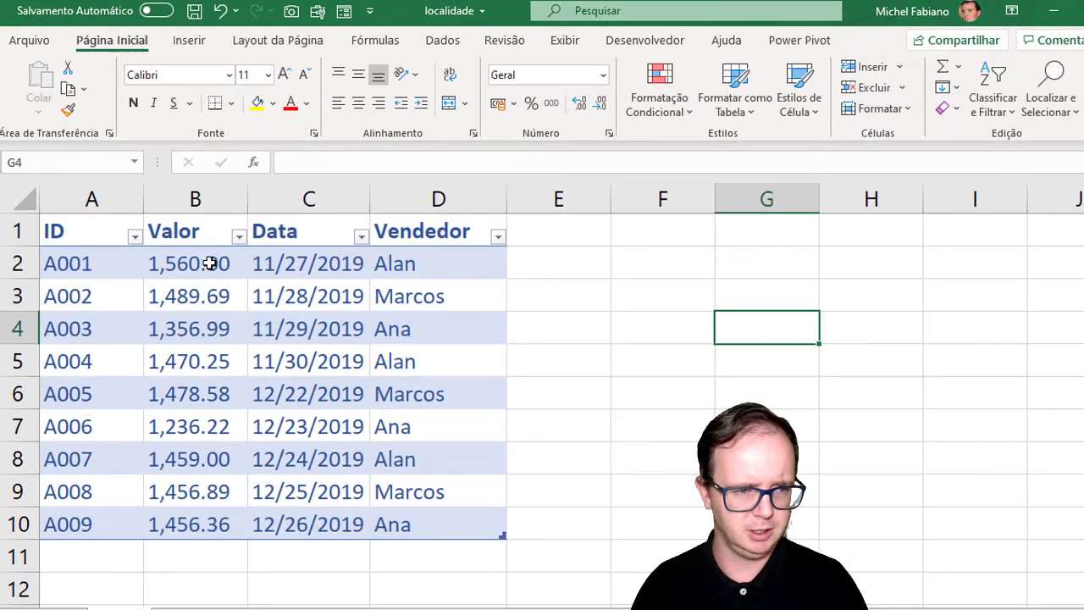
{"action": "left_click", "coordinate": [198, 265]}
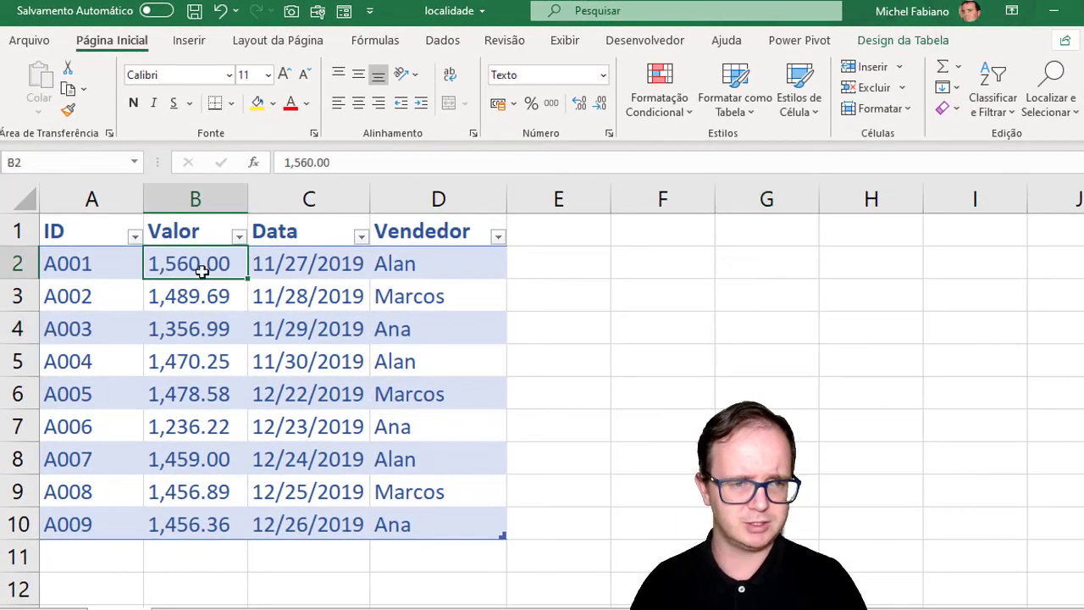
{"action": "left_click", "coordinate": [196, 292]}
{"action": "left_click", "coordinate": [194, 326]}
{"action": "left_click", "coordinate": [193, 359]}
{"action": "left_click", "coordinate": [192, 394]}
{"action": "left_click", "coordinate": [190, 426]}
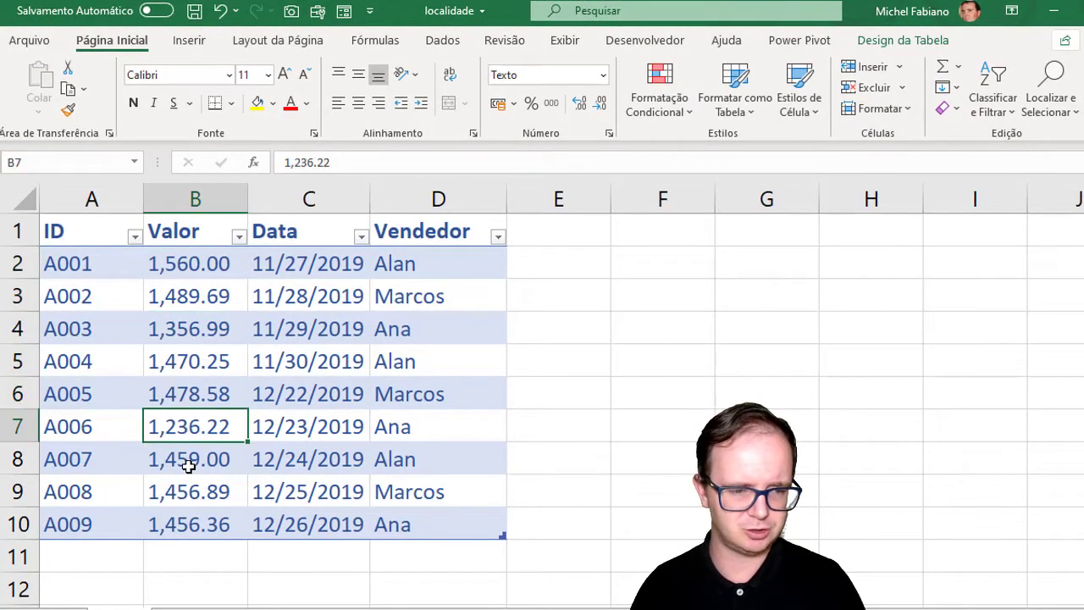
Check the dates in the Data column, through cell C7, then minimize Excel.
{"action": "left_click", "coordinate": [188, 465]}
{"action": "left_click", "coordinate": [294, 262]}
{"action": "left_click", "coordinate": [310, 297]}
{"action": "left_click", "coordinate": [305, 362]}
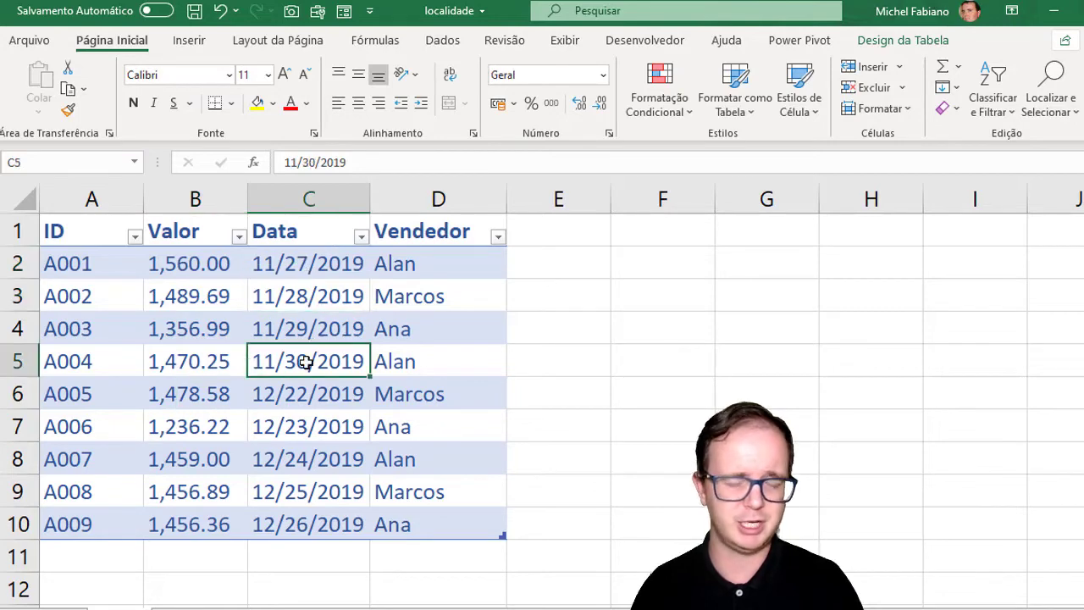
{"action": "left_click", "coordinate": [302, 419]}
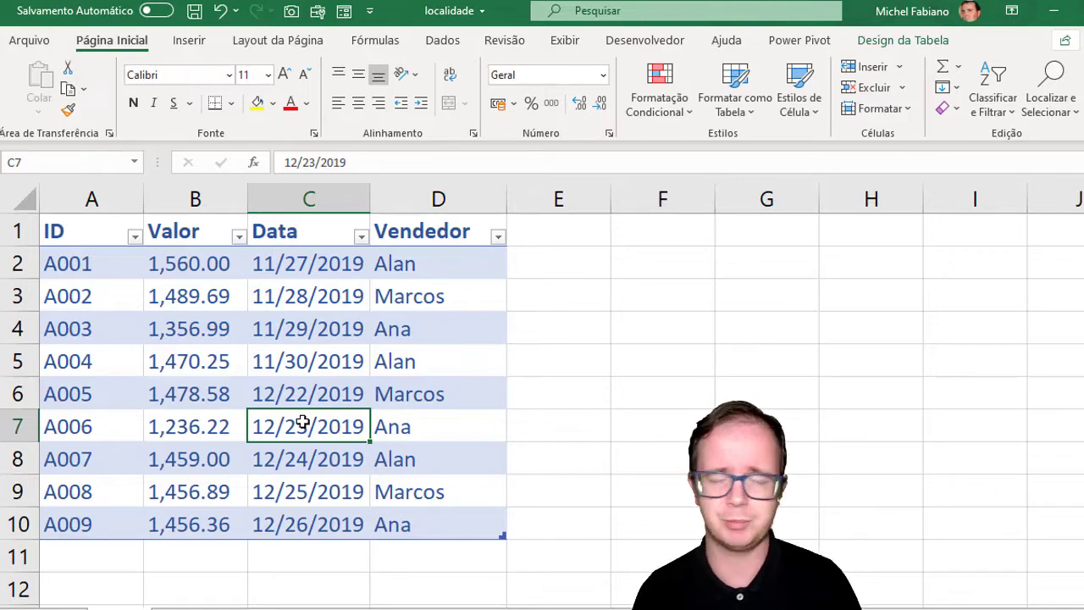
{"action": "left_click", "coordinate": [1050, 13]}
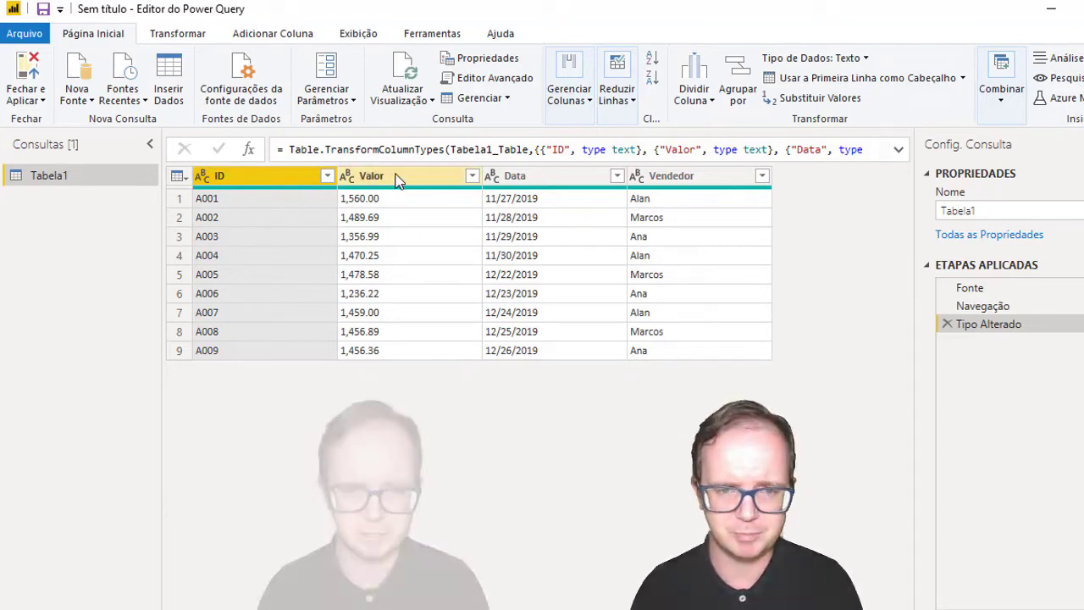
{"action": "left_click", "coordinate": [555, 178]}
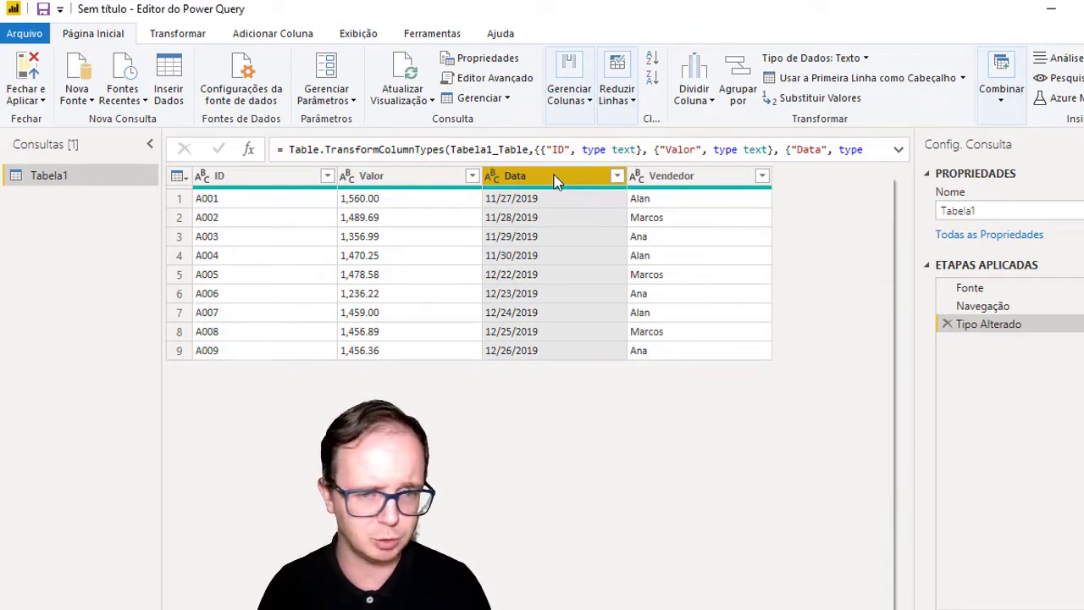
Convert Data to the Data type with the Português (Brasil) locale, yielding Error values.
{"action": "right_click", "coordinate": [554, 175]}
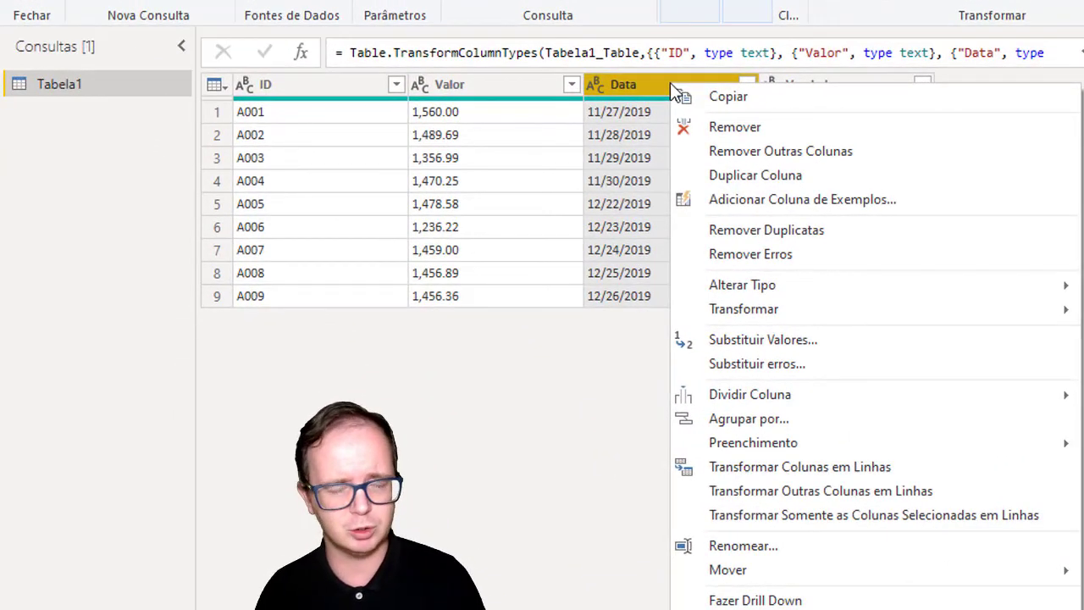
{"action": "left_click", "coordinate": [801, 289]}
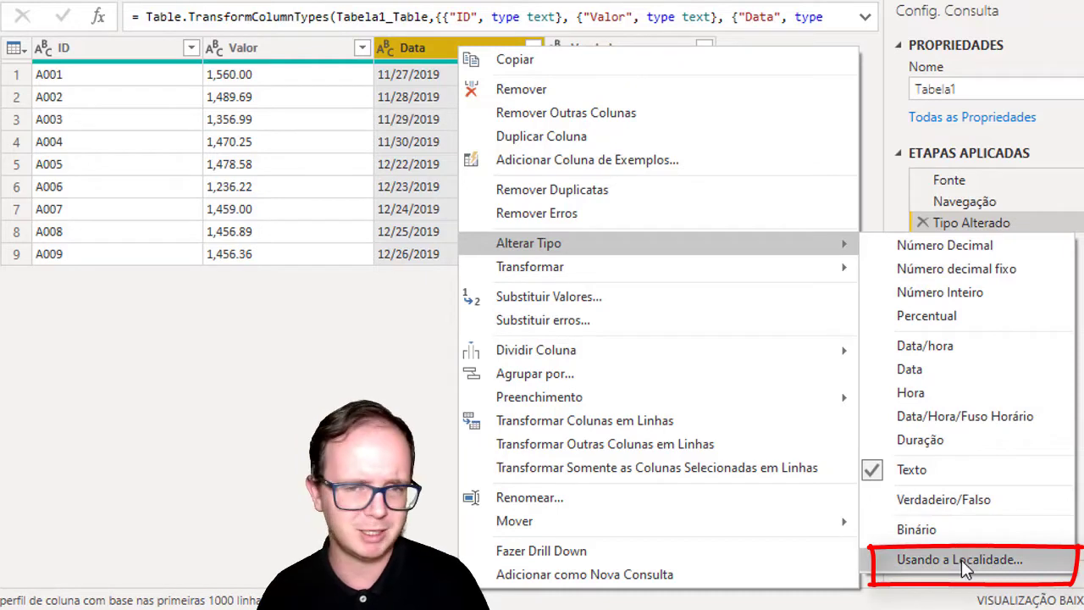
{"action": "left_click", "coordinate": [961, 560]}
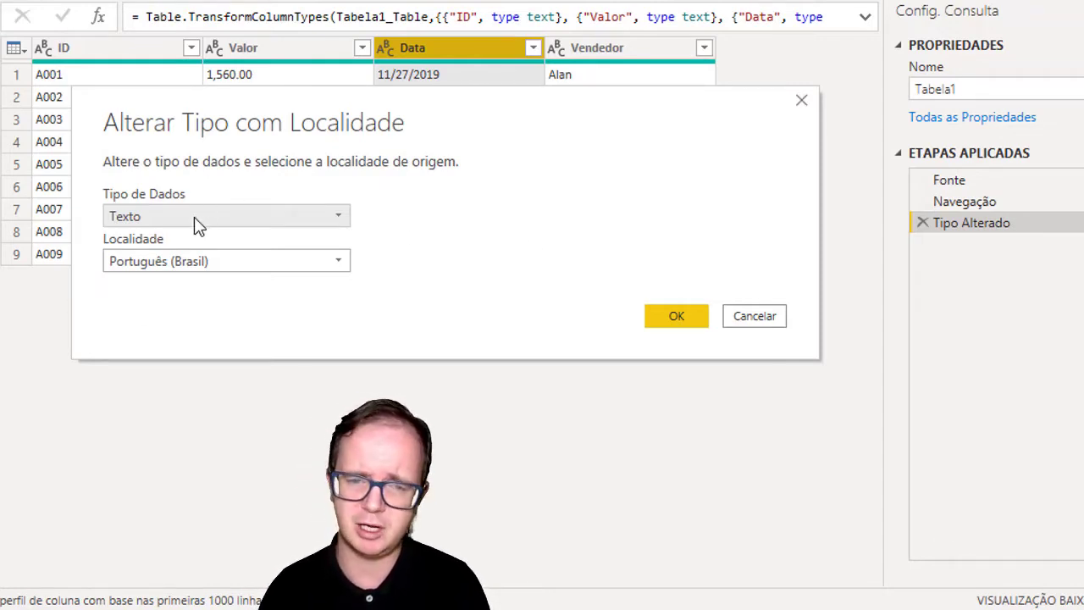
{"action": "left_click", "coordinate": [194, 216]}
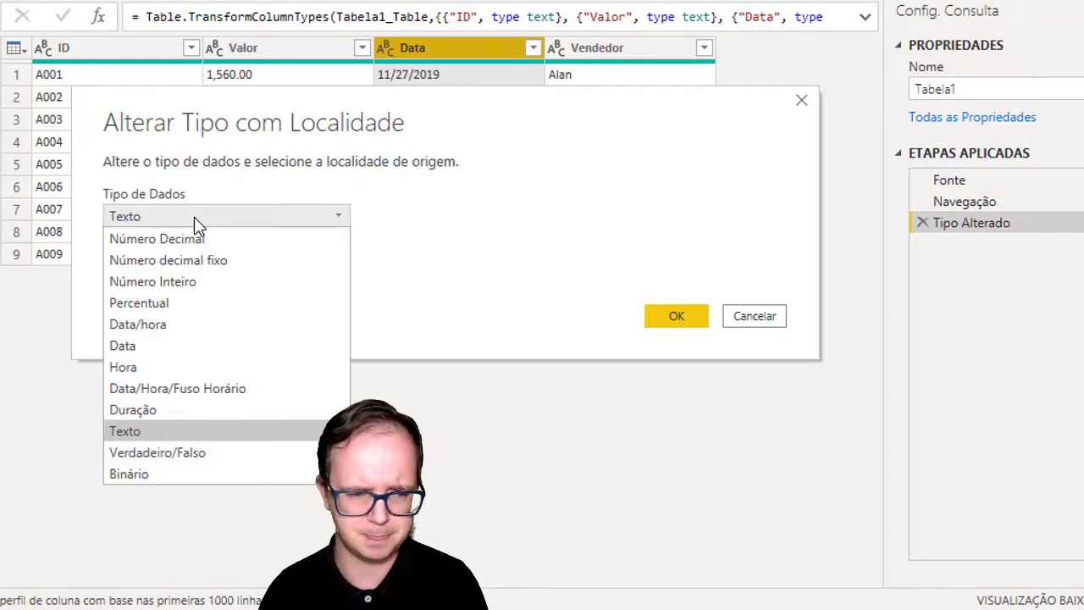
{"action": "left_click", "coordinate": [230, 345]}
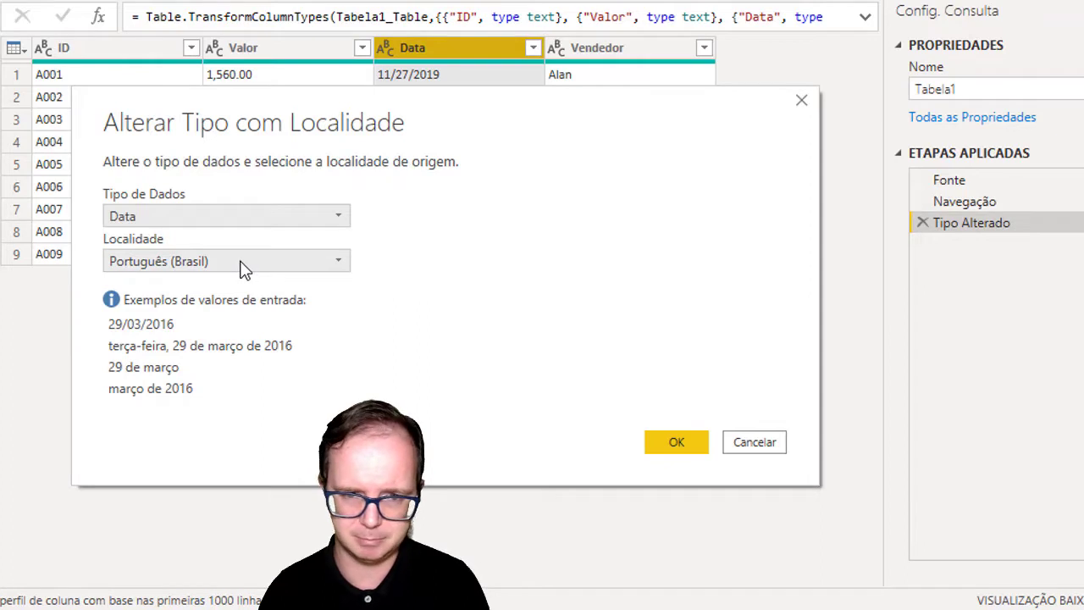
{"action": "left_click", "coordinate": [673, 444]}
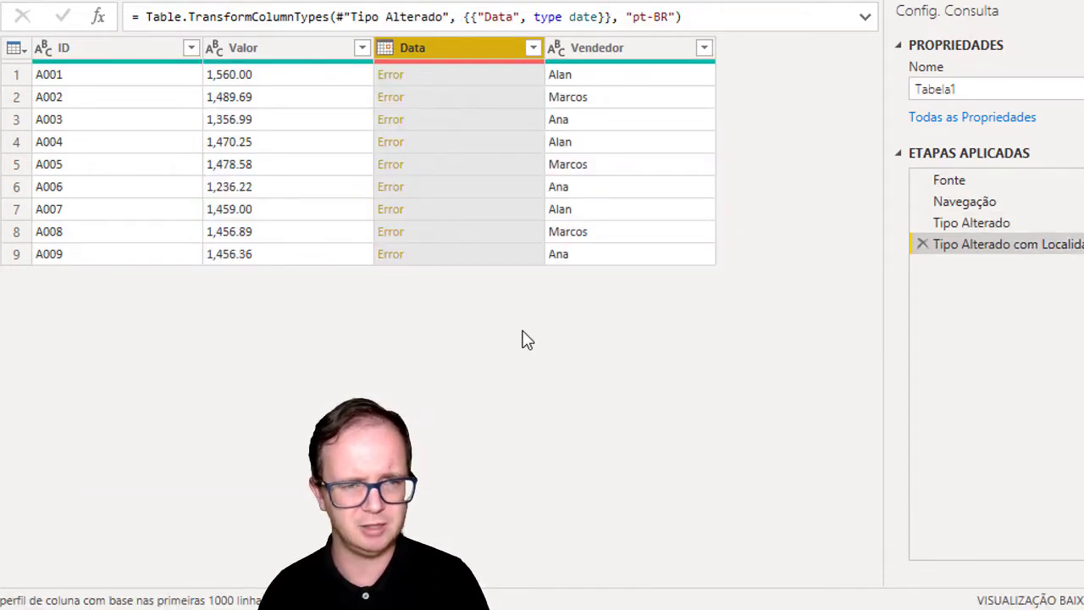
Change the Tipo Alterado com Localidade step's locale to Inglês (Estados Unidos).
{"action": "double_click", "coordinate": [965, 251]}
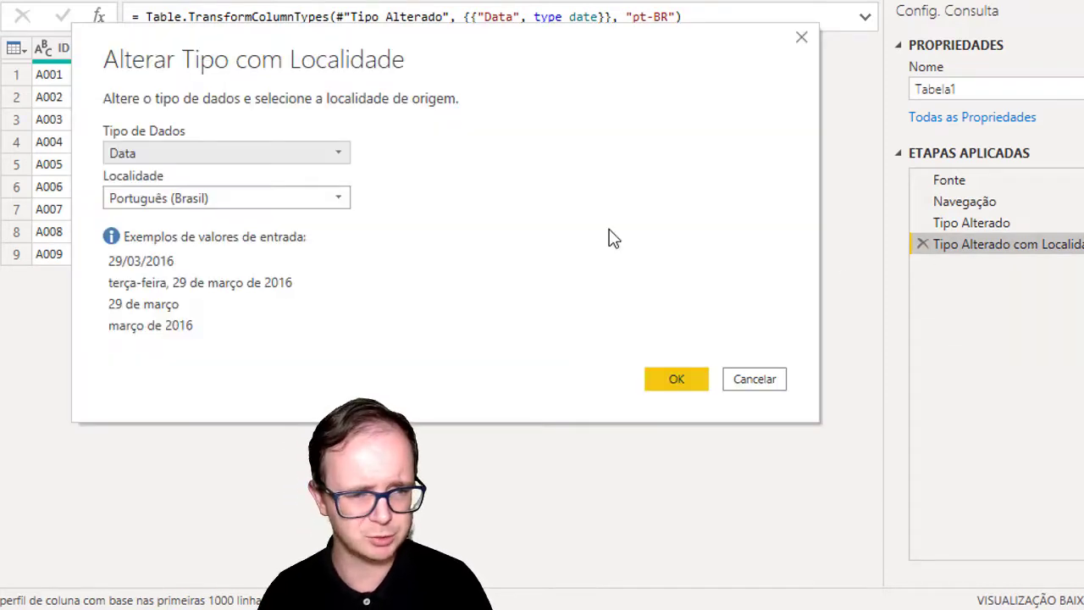
{"action": "left_click", "coordinate": [340, 191]}
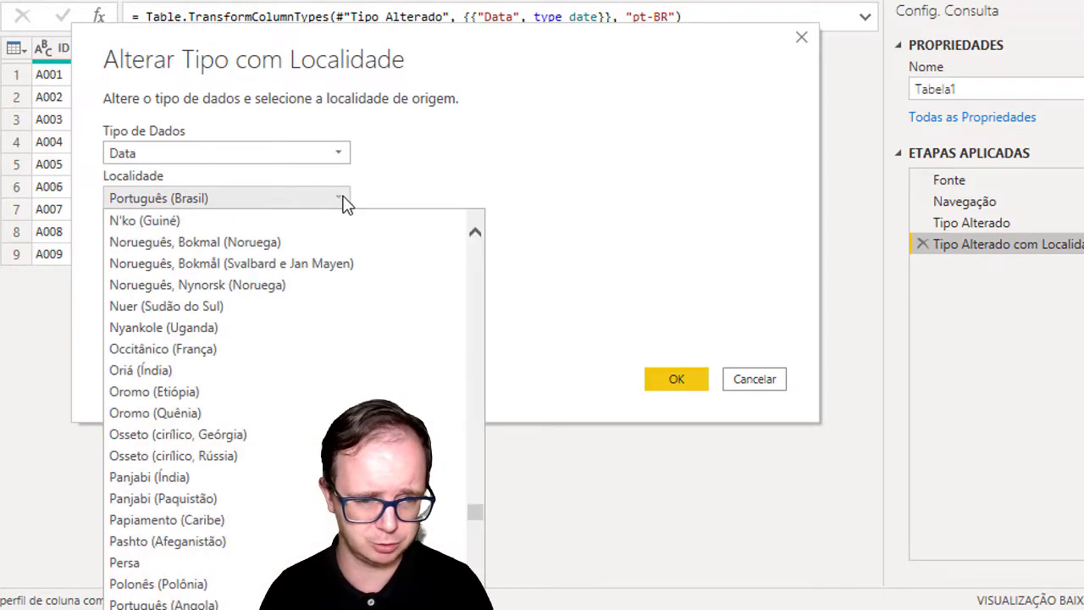
{"action": "left_click_drag", "start_coordinate": [476, 516], "coordinate": [486, 414]}
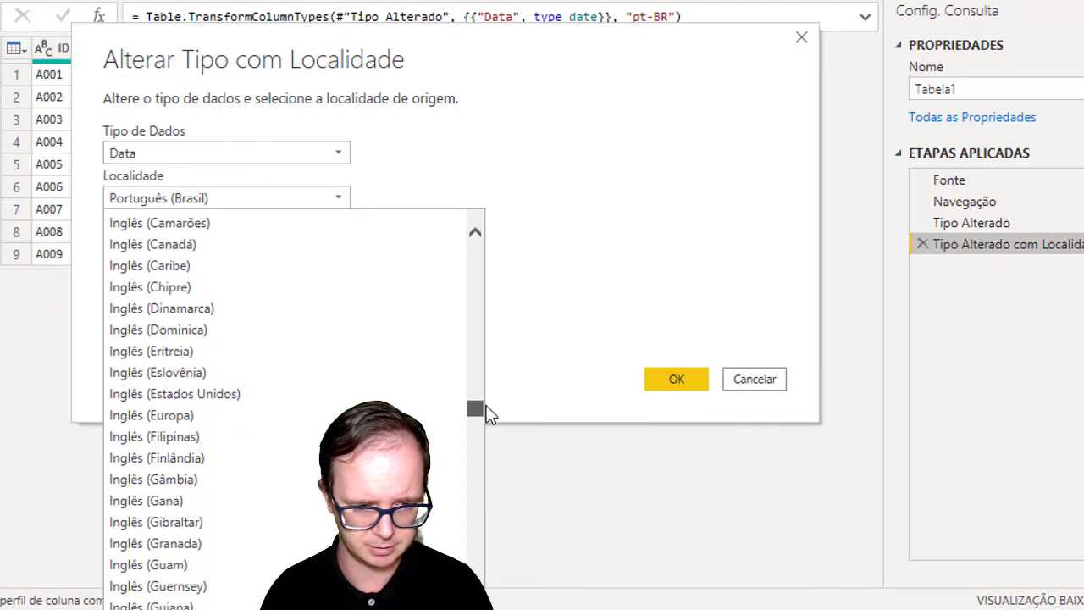
{"action": "left_click", "coordinate": [283, 397]}
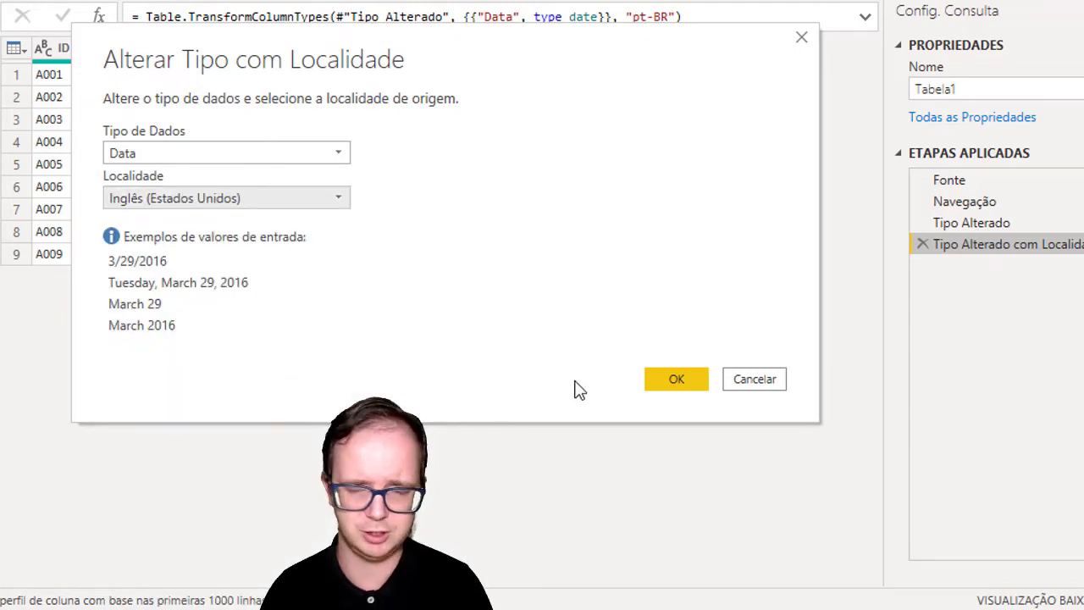
{"action": "left_click", "coordinate": [692, 380]}
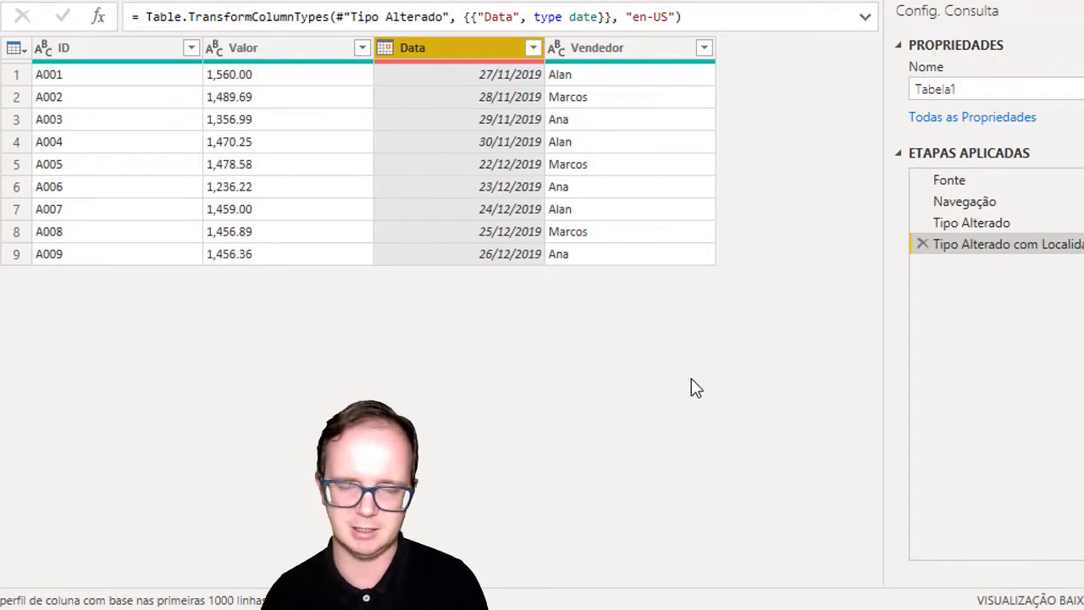
Check converted dates like 30/11/2019 and 22/12/2019, then select the Data column.
{"action": "left_click", "coordinate": [500, 78]}
{"action": "left_click", "coordinate": [511, 97]}
{"action": "left_click", "coordinate": [519, 126]}
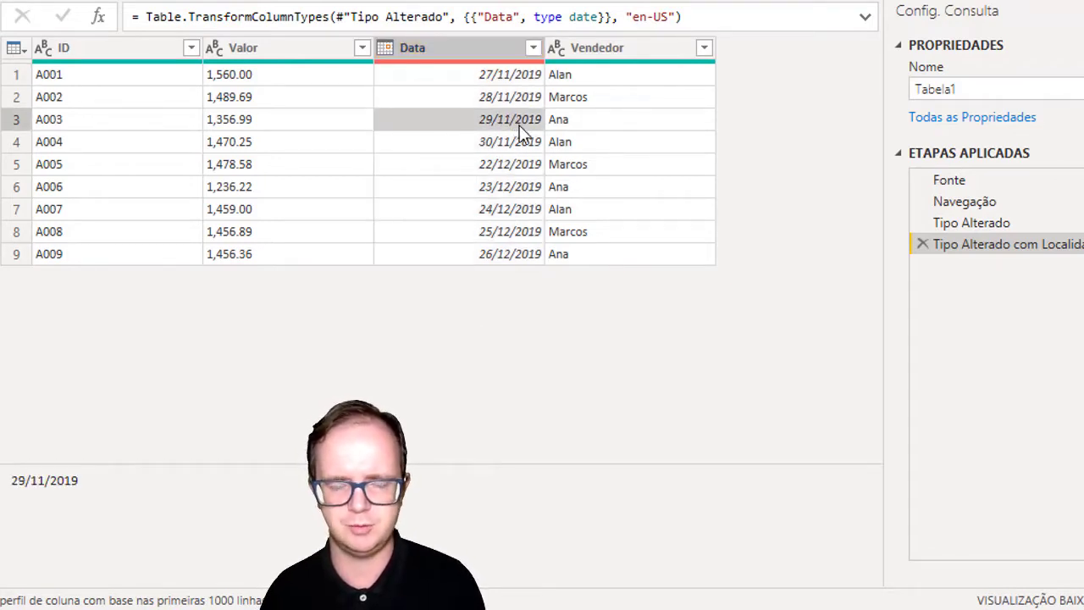
{"action": "left_click", "coordinate": [521, 144]}
{"action": "left_click", "coordinate": [524, 167]}
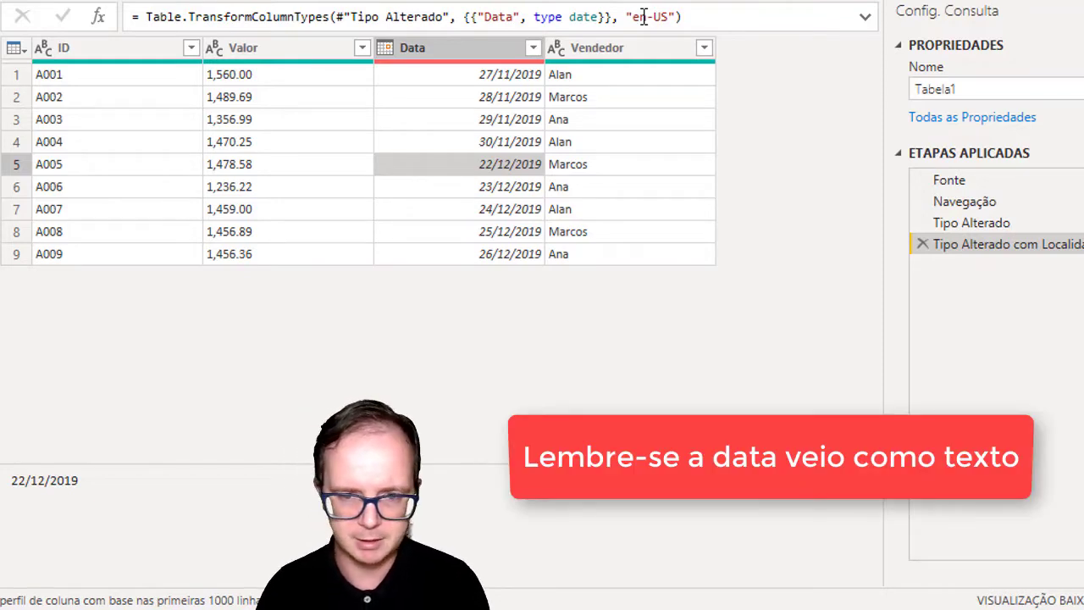
{"action": "left_click", "coordinate": [447, 53]}
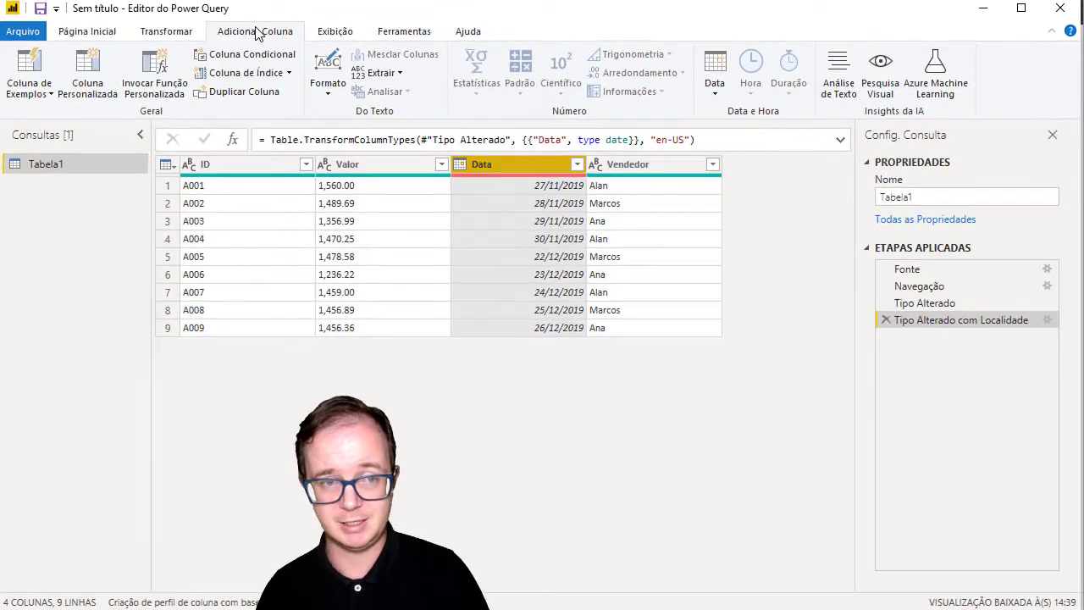
Add a Nome do Mês month-name column from Data, then select the Valor column.
{"action": "left_click", "coordinate": [721, 93]}
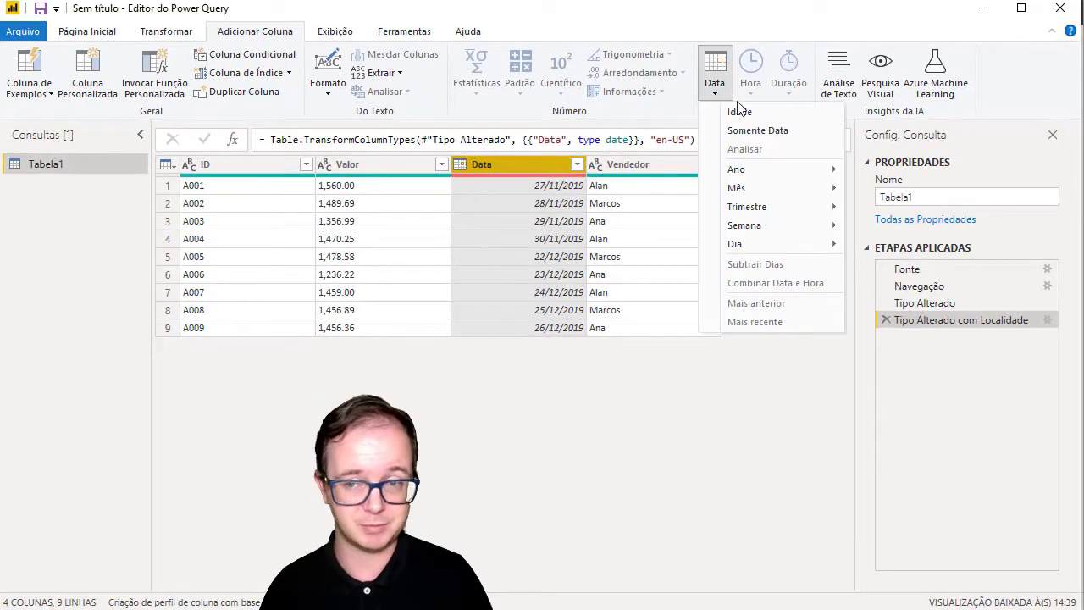
{"action": "mouse_move", "coordinate": [811, 190]}
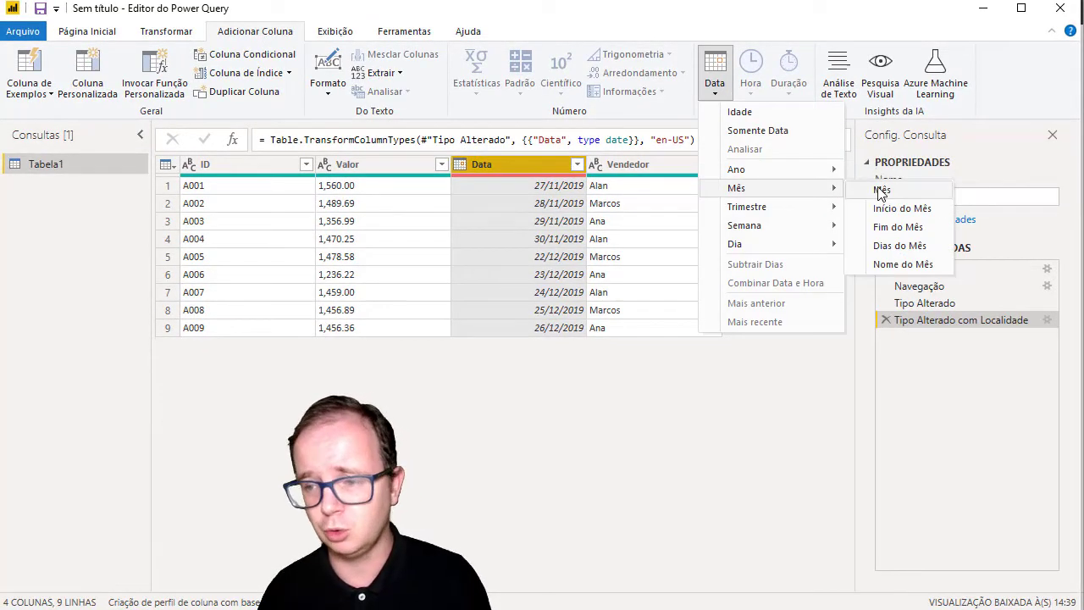
{"action": "left_click", "coordinate": [915, 264]}
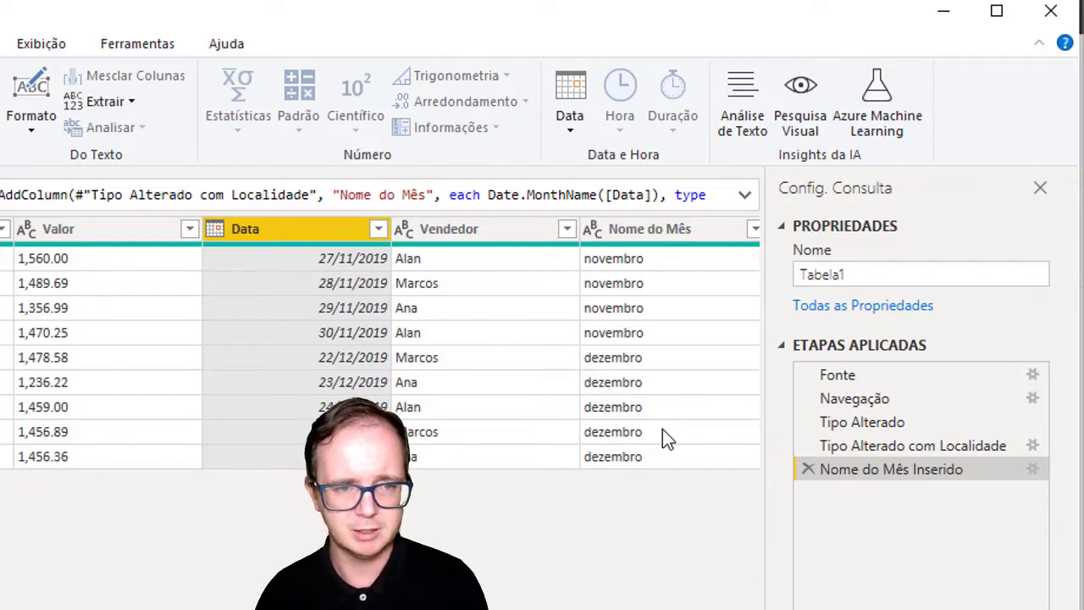
{"action": "left_click", "coordinate": [121, 229]}
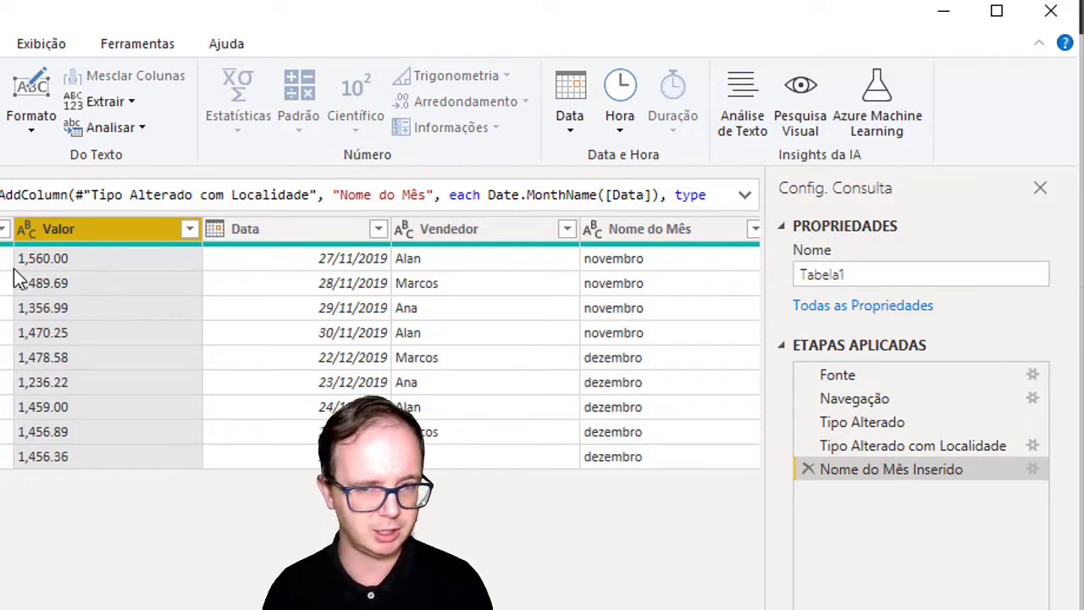
Change Valor to Número decimal fixo using the Inglês (Estados Unidos) locale.
{"action": "right_click", "coordinate": [107, 228]}
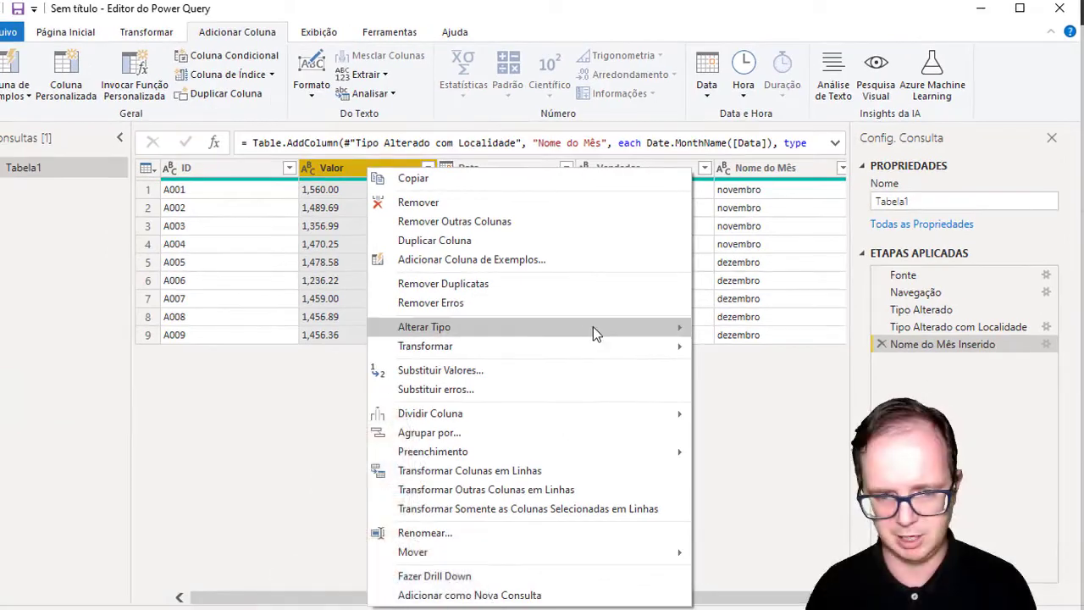
{"action": "mouse_move", "coordinate": [594, 326]}
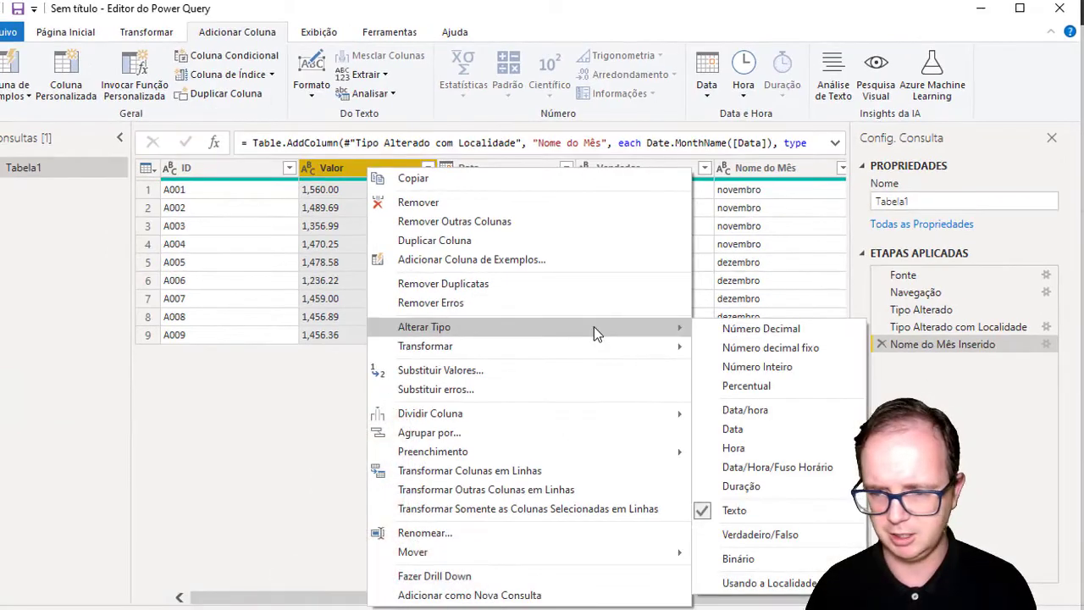
{"action": "left_click", "coordinate": [784, 583]}
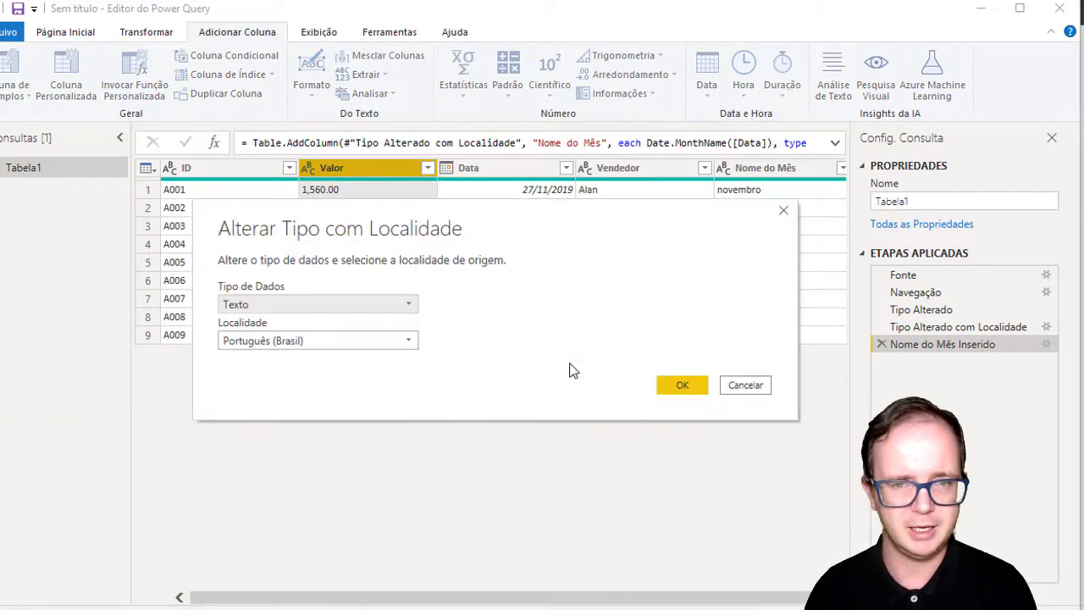
{"action": "left_click", "coordinate": [412, 303]}
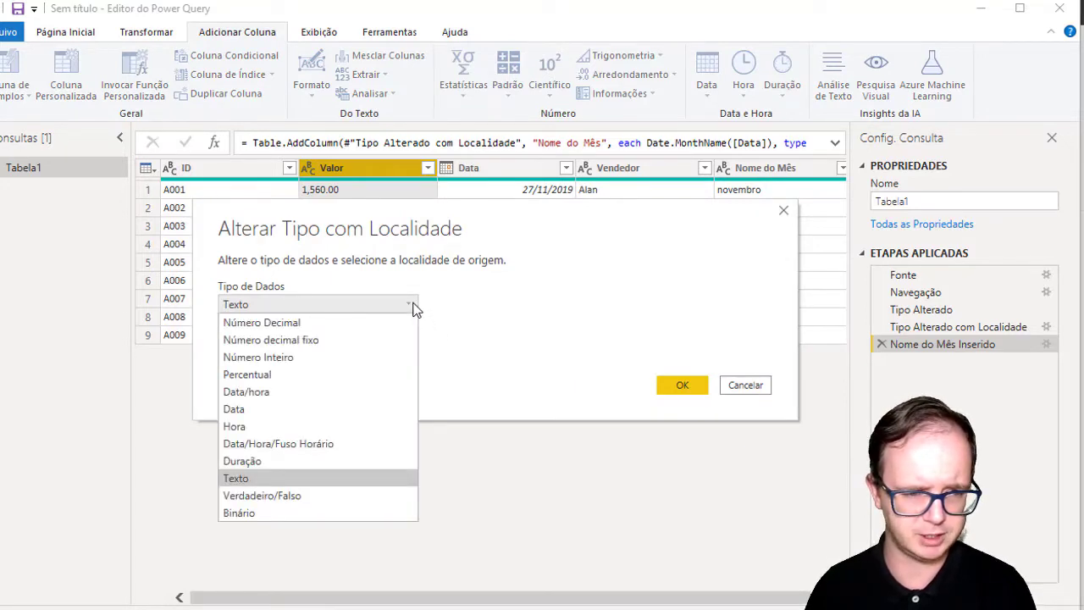
{"action": "left_click", "coordinate": [339, 341]}
{"action": "left_click", "coordinate": [373, 343]}
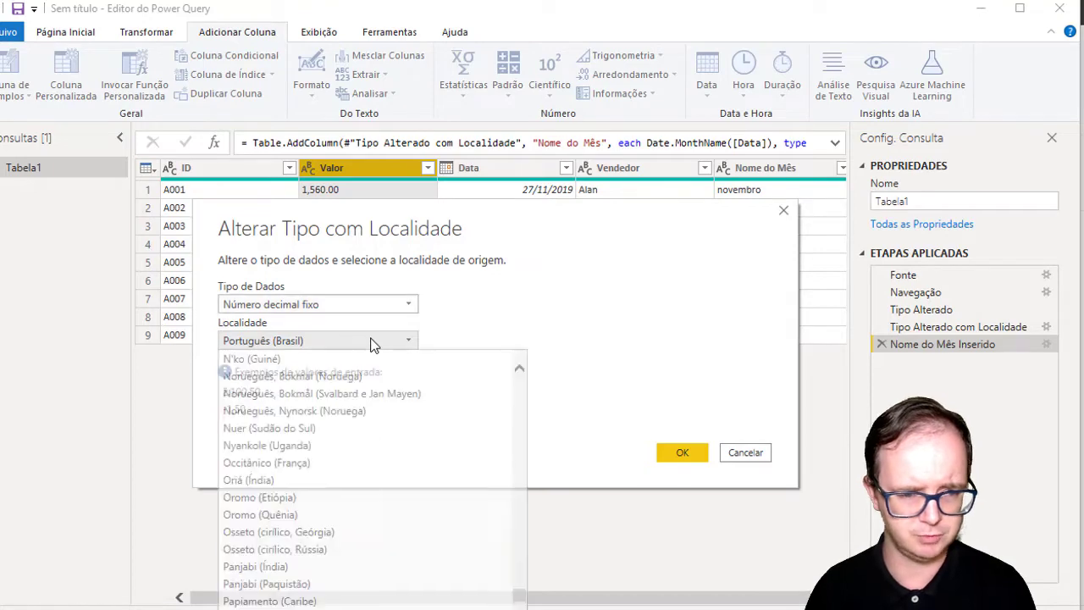
{"action": "scroll", "coordinate": [517, 399], "scroll_direction": "up", "scroll_amount": 5}
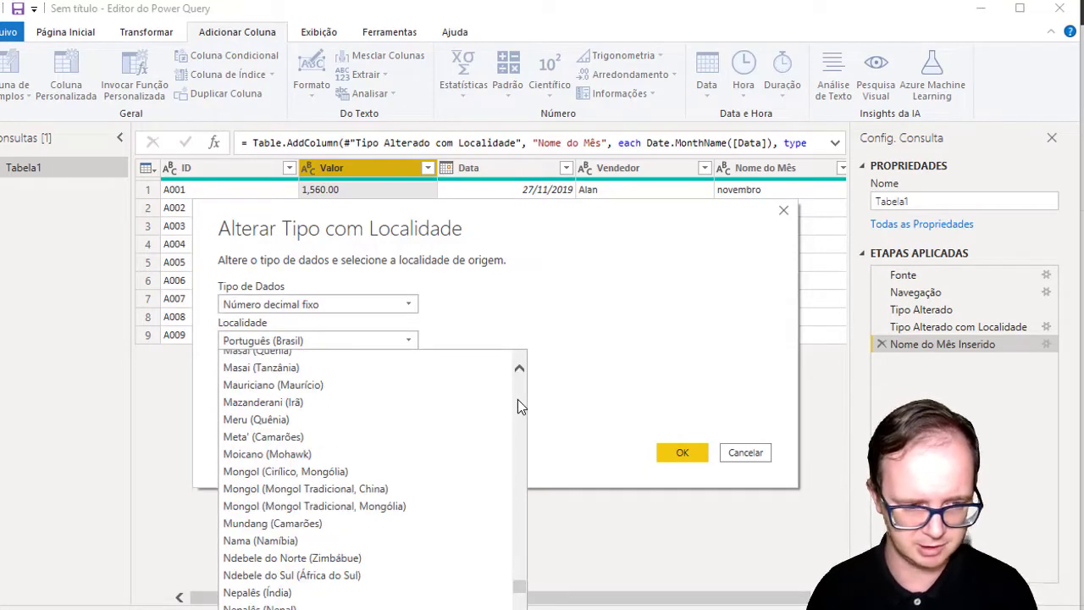
{"action": "scroll", "coordinate": [518, 399], "scroll_direction": "up", "scroll_amount": 5}
{"action": "scroll", "coordinate": [517, 399], "scroll_direction": "up", "scroll_amount": 5}
{"action": "scroll", "coordinate": [517, 399], "scroll_direction": "up", "scroll_amount": 5}
{"action": "scroll", "coordinate": [517, 399], "scroll_direction": "up", "scroll_amount": 5}
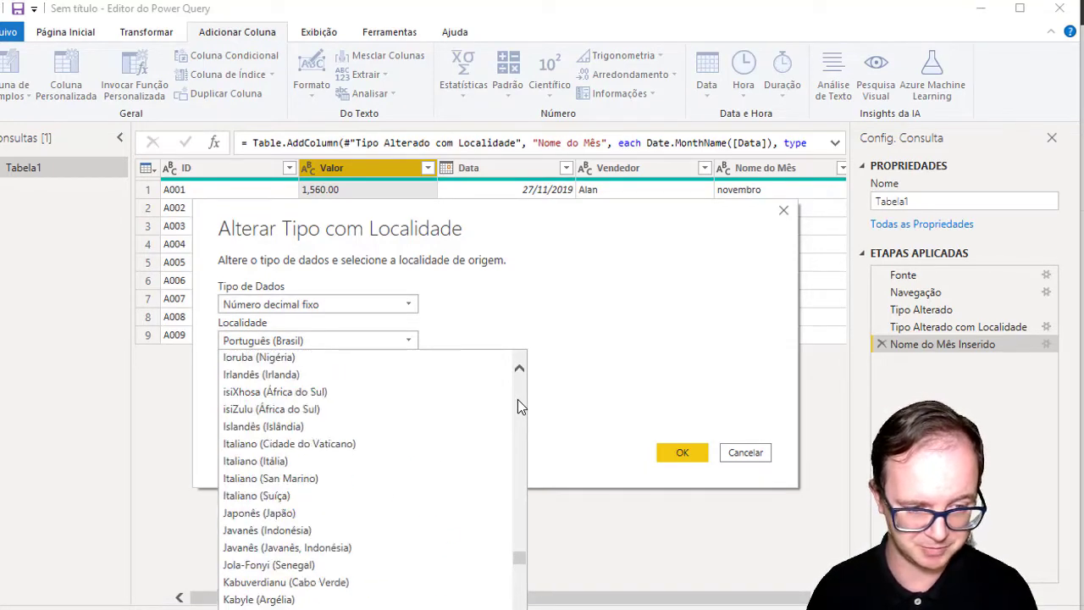
{"action": "scroll", "coordinate": [517, 399], "scroll_direction": "up", "scroll_amount": 5}
{"action": "scroll", "coordinate": [517, 399], "scroll_direction": "up", "scroll_amount": 6}
{"action": "scroll", "coordinate": [517, 399], "scroll_direction": "up", "scroll_amount": 2}
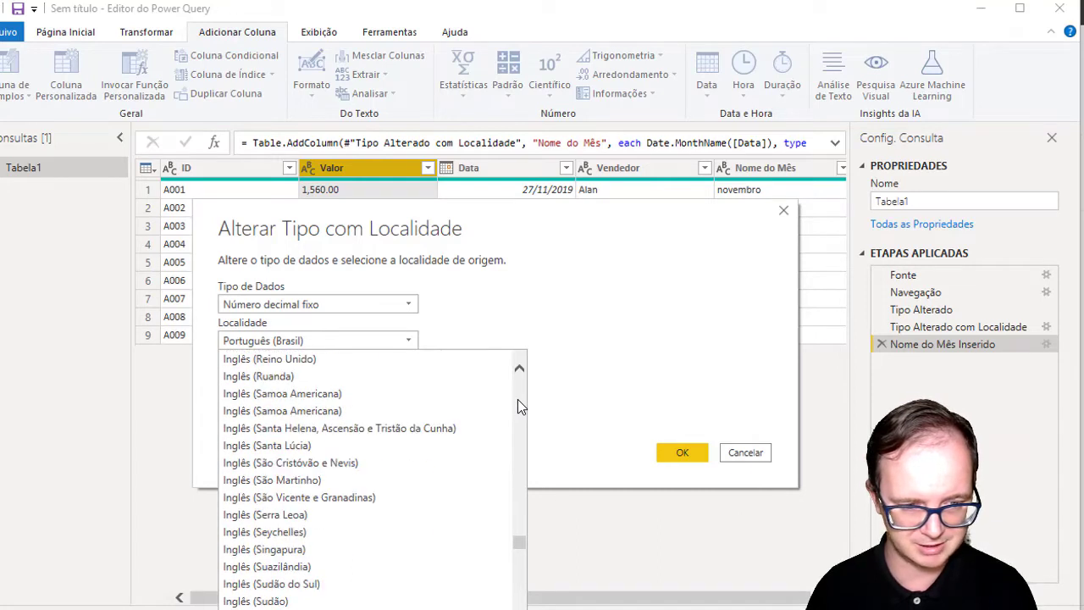
{"action": "scroll", "coordinate": [518, 399], "scroll_direction": "up", "scroll_amount": 4}
{"action": "scroll", "coordinate": [518, 399], "scroll_direction": "up", "scroll_amount": 3}
{"action": "scroll", "coordinate": [518, 399], "scroll_direction": "up", "scroll_amount": 3}
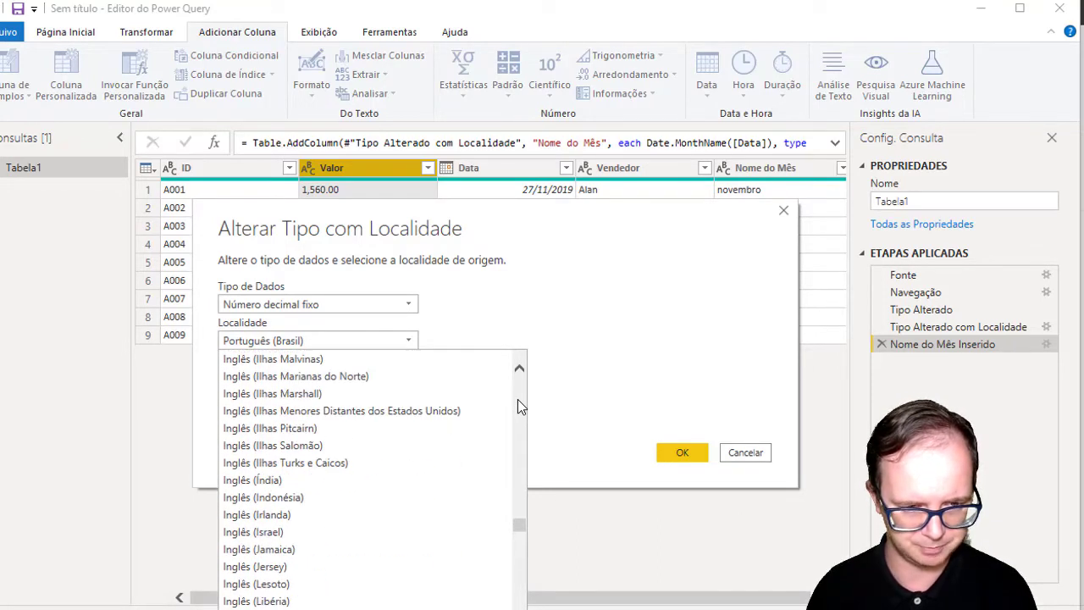
{"action": "scroll", "coordinate": [518, 399], "scroll_direction": "up", "scroll_amount": 1}
{"action": "scroll", "coordinate": [518, 399], "scroll_direction": "up", "scroll_amount": 5}
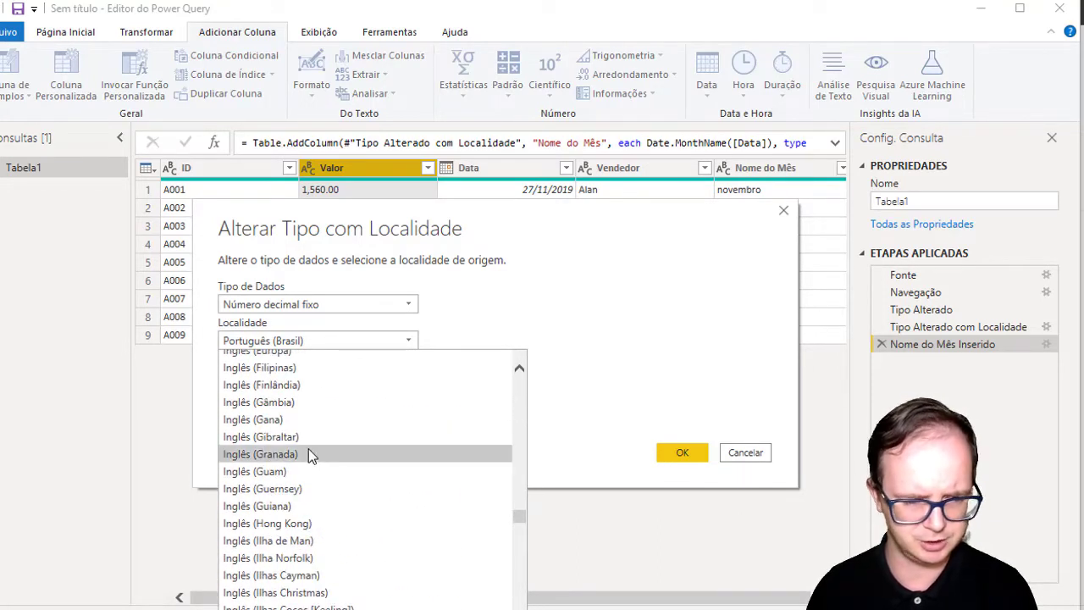
{"action": "scroll", "coordinate": [322, 508], "scroll_direction": "up", "scroll_amount": 1}
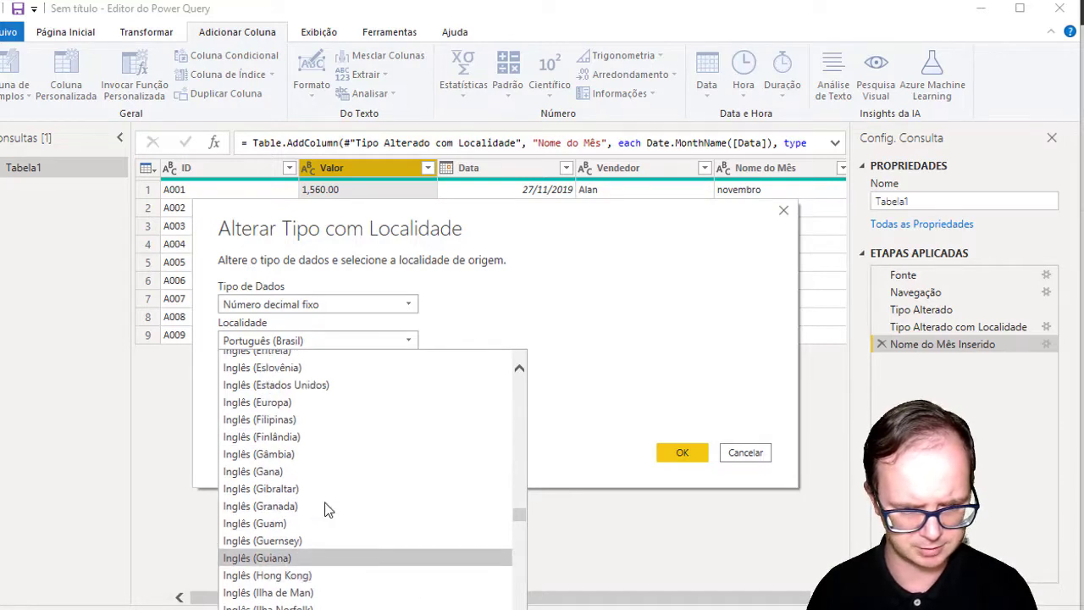
{"action": "scroll", "coordinate": [322, 508], "scroll_direction": "up", "scroll_amount": 1}
{"action": "left_click", "coordinate": [322, 436]}
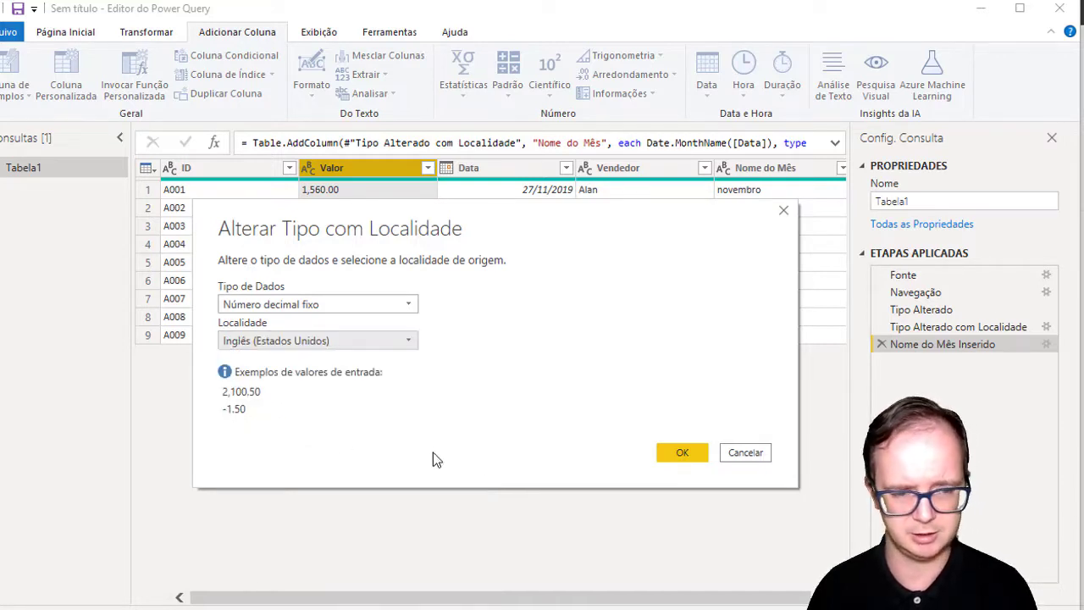
{"action": "left_click", "coordinate": [674, 451]}
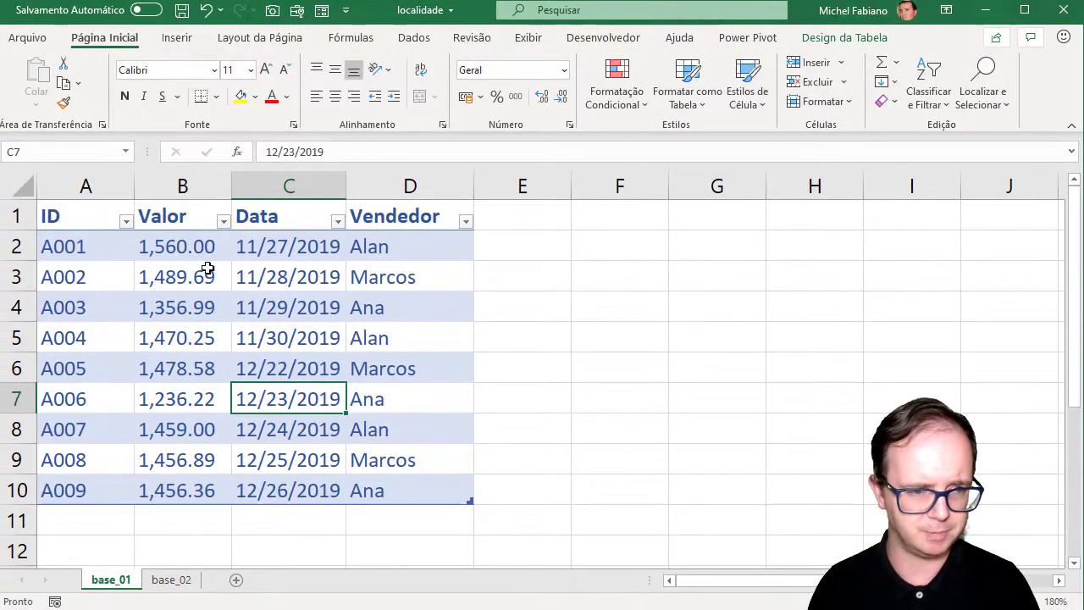
Select the Valor values B2:B10 on Excel's base_02 sheet, then return to Power Query Editor.
{"action": "left_click", "coordinate": [181, 579]}
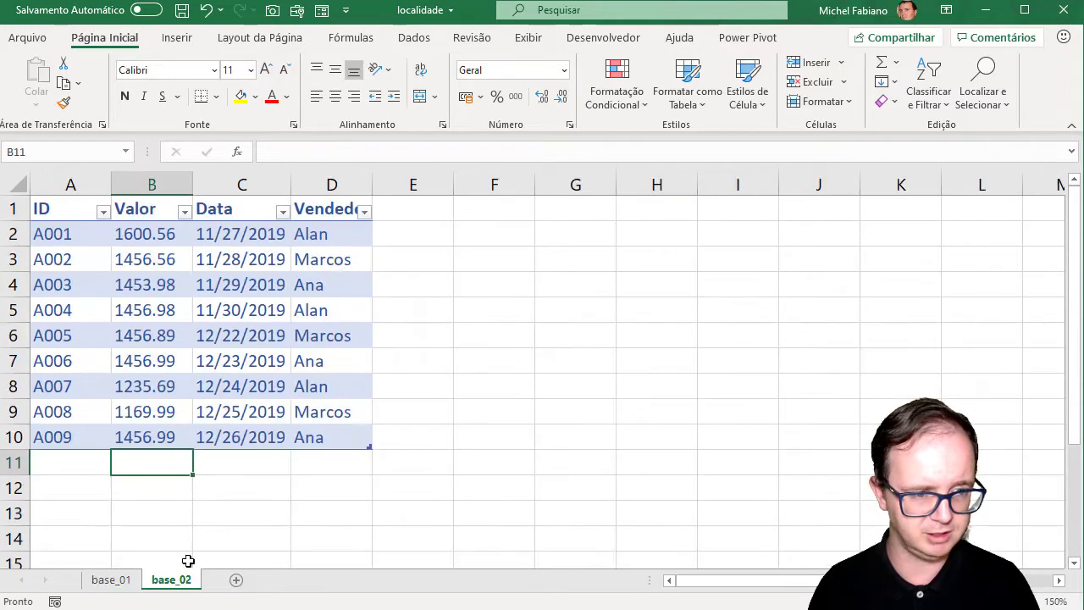
{"action": "left_click_drag", "start_coordinate": [166, 237], "coordinate": [167, 440]}
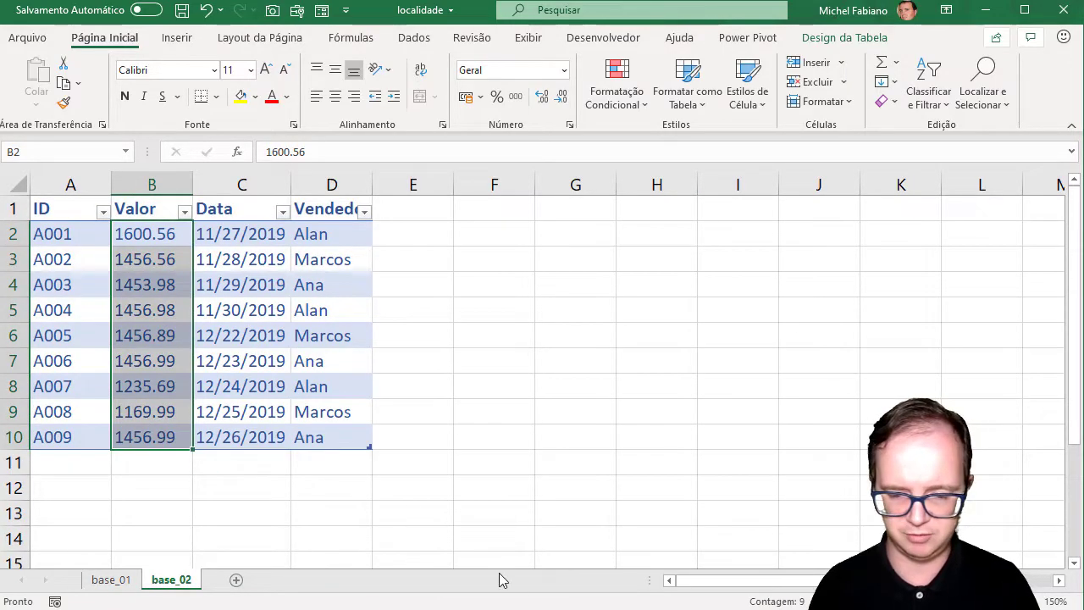
{"action": "mouse_move", "coordinate": [575, 608]}
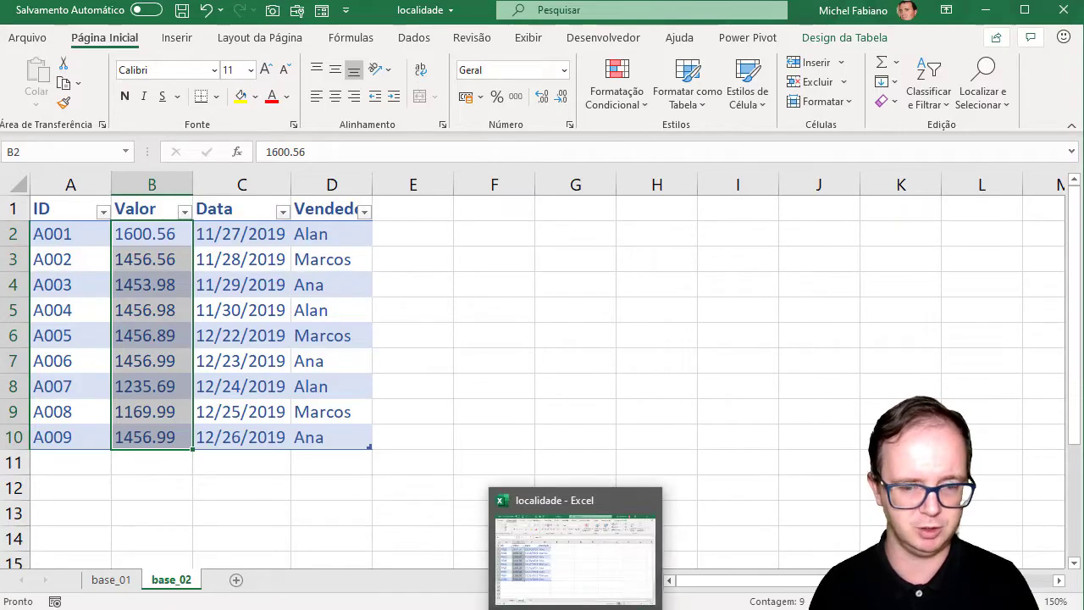
{"action": "mouse_move", "coordinate": [623, 609]}
{"action": "left_click", "coordinate": [711, 550]}
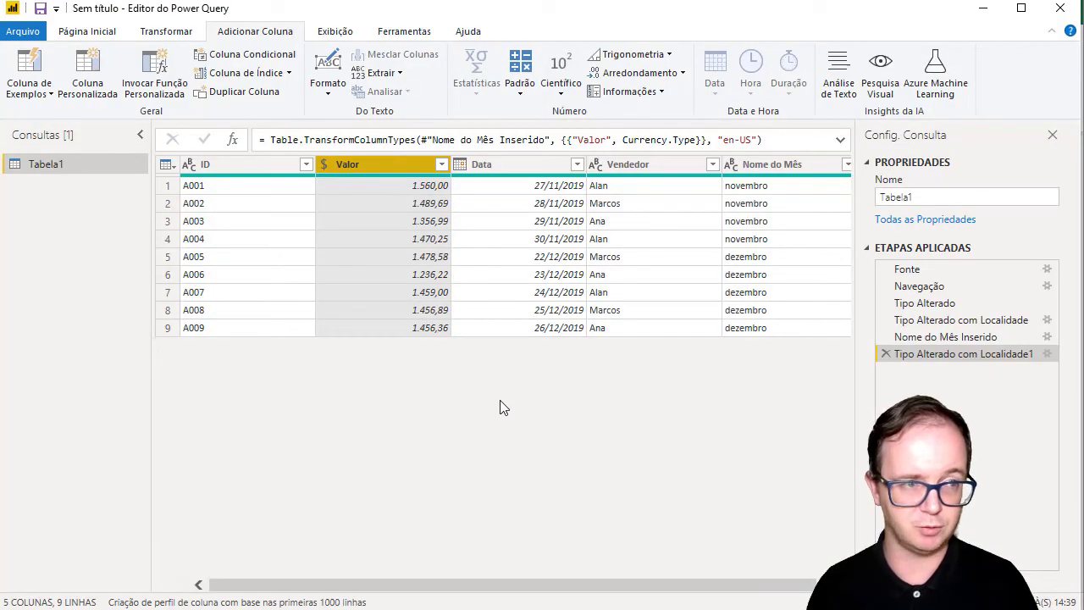
Switch to the Página Inicial ribbon to close and apply the query.
{"action": "left_click", "coordinate": [113, 39]}
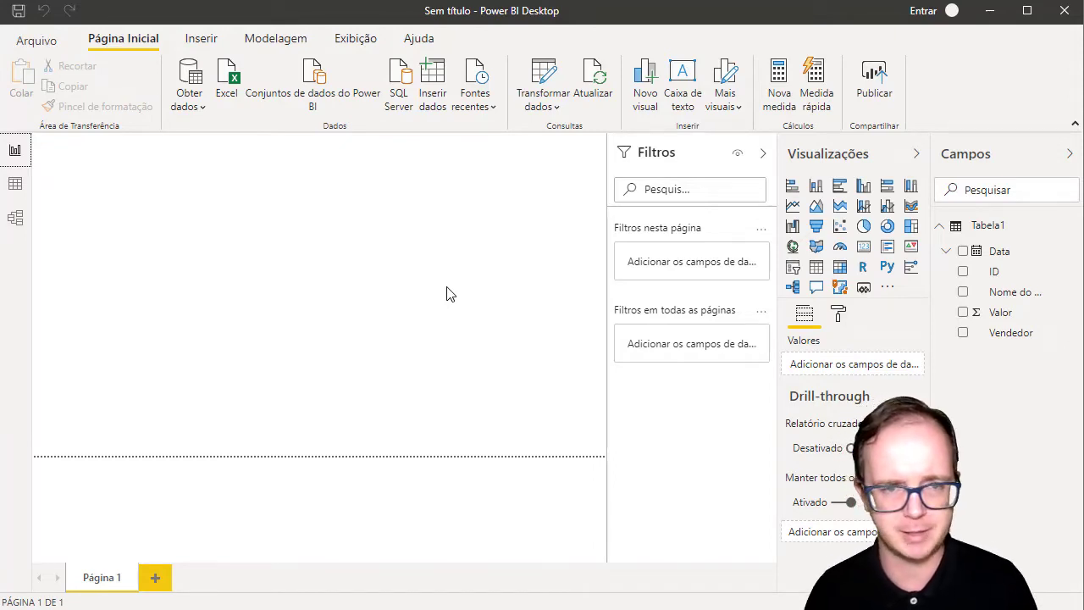
Connect again to the localidade Excel workbook via Obter dados.
{"action": "left_click", "coordinate": [535, 109]}
{"action": "left_click", "coordinate": [535, 108]}
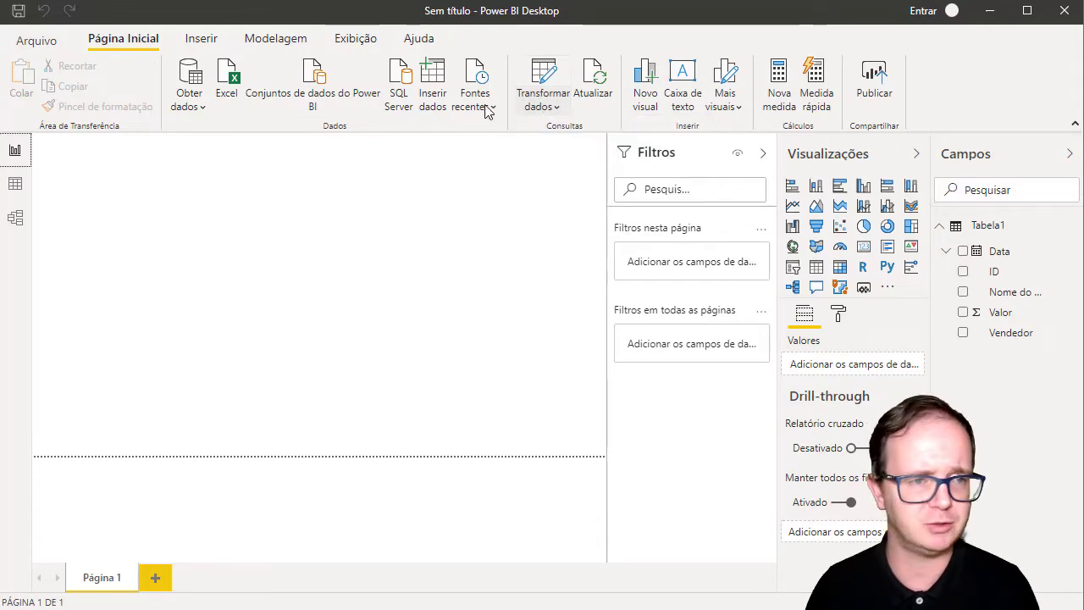
{"action": "left_click", "coordinate": [198, 106]}
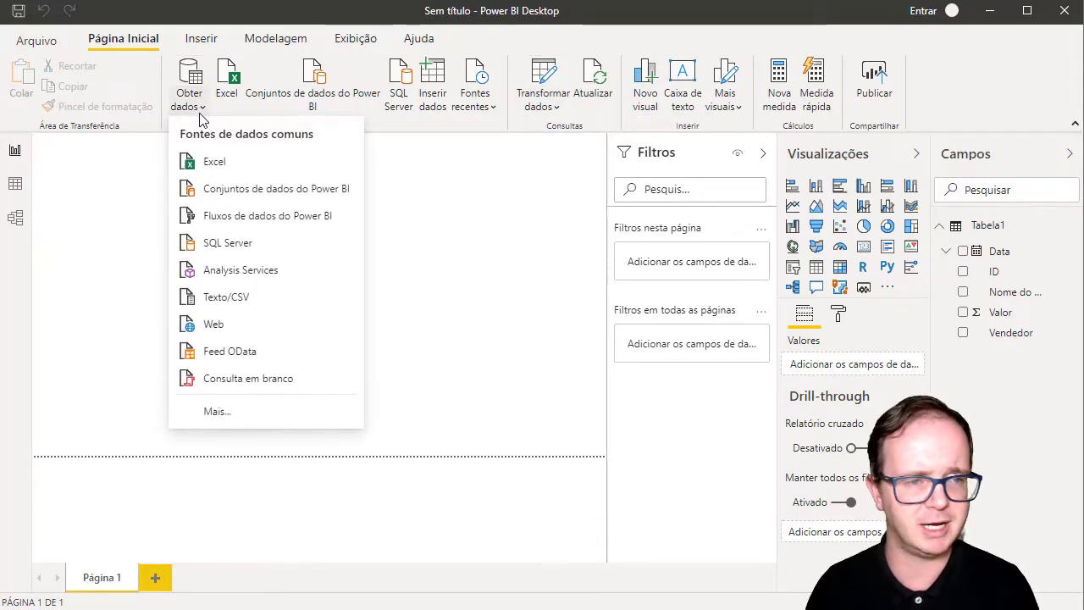
{"action": "left_click", "coordinate": [226, 162]}
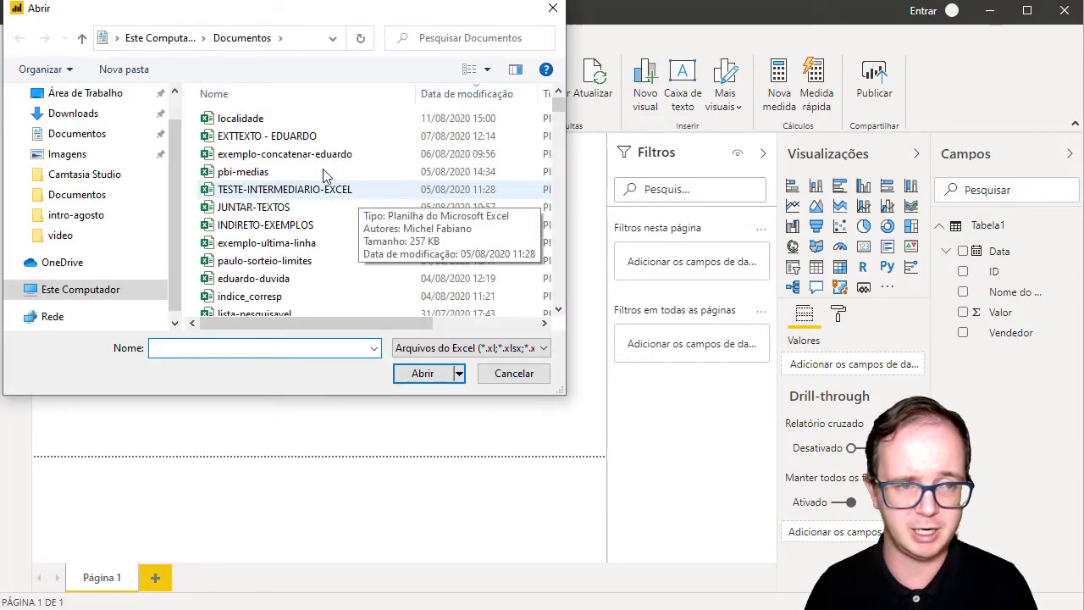
{"action": "double_click", "coordinate": [270, 121]}
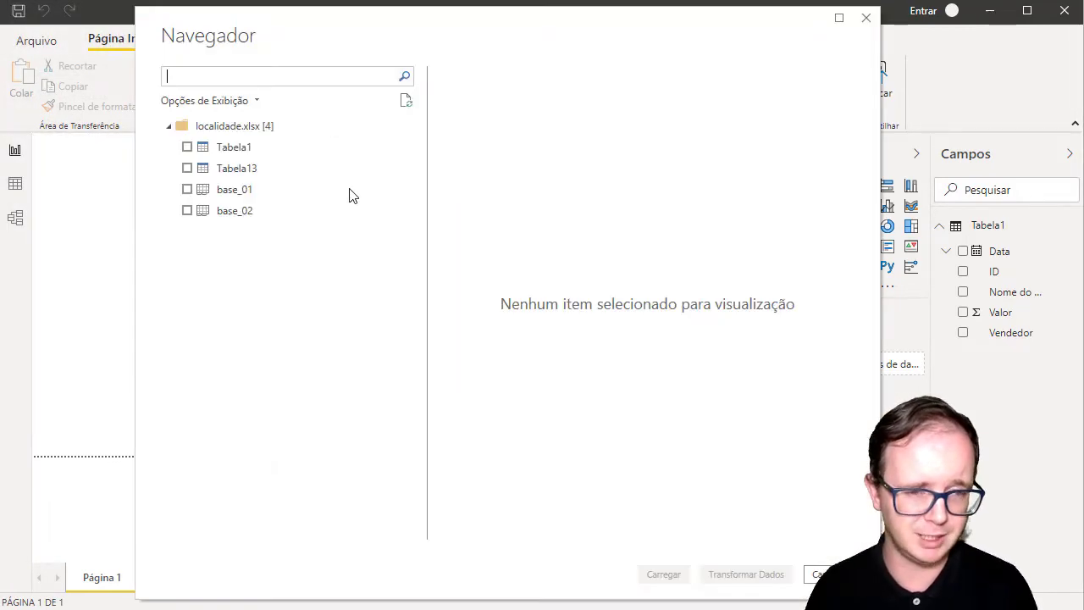
Tick only Tabela13 in Navegador and open it with Transformar Dados.
{"action": "left_click", "coordinate": [194, 168]}
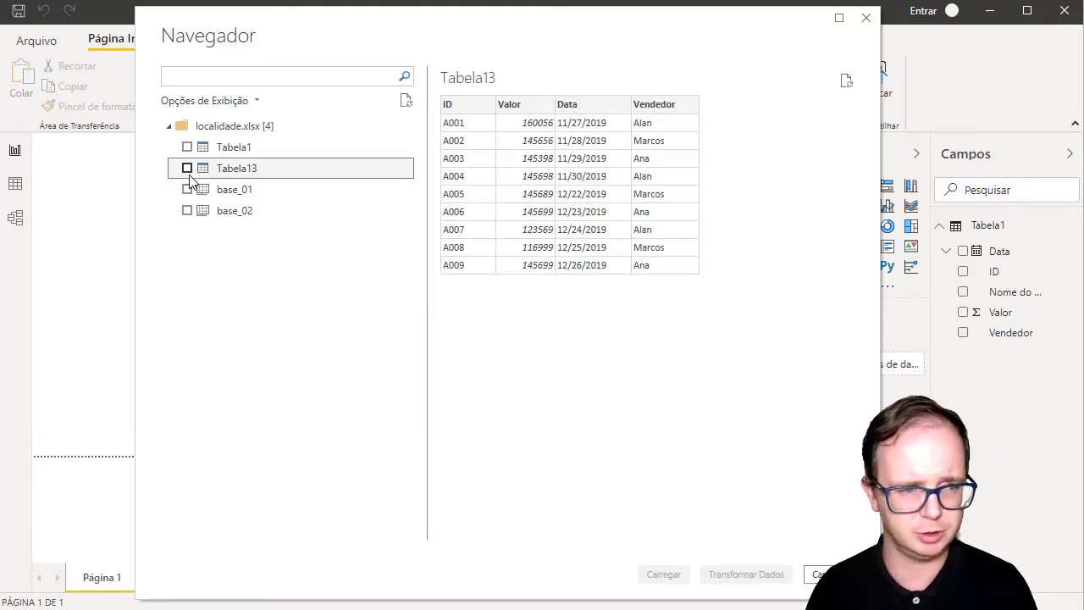
{"action": "left_click", "coordinate": [187, 168]}
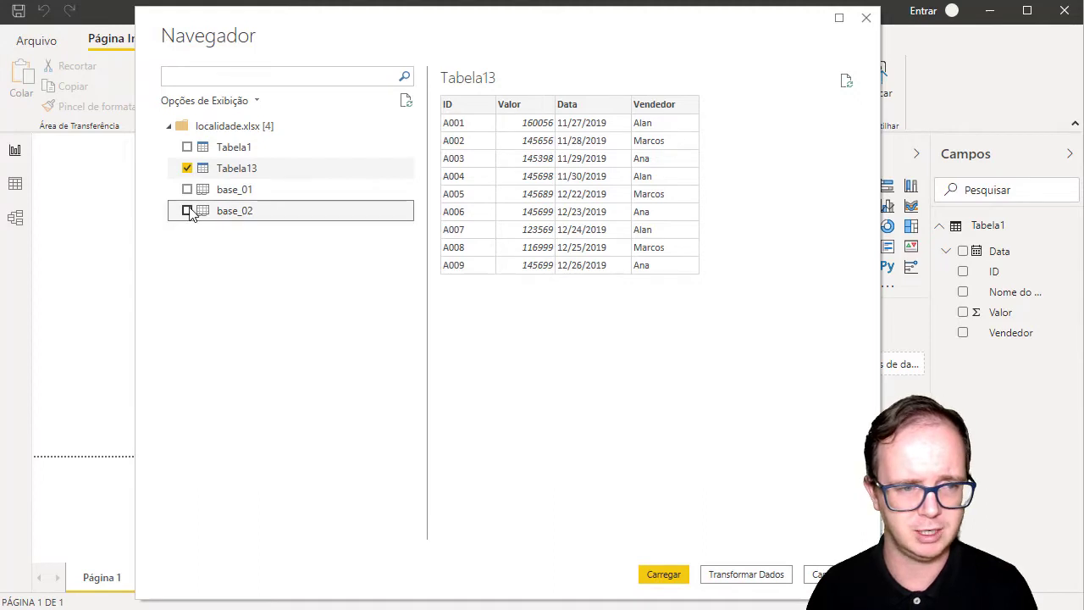
{"action": "left_click", "coordinate": [187, 210]}
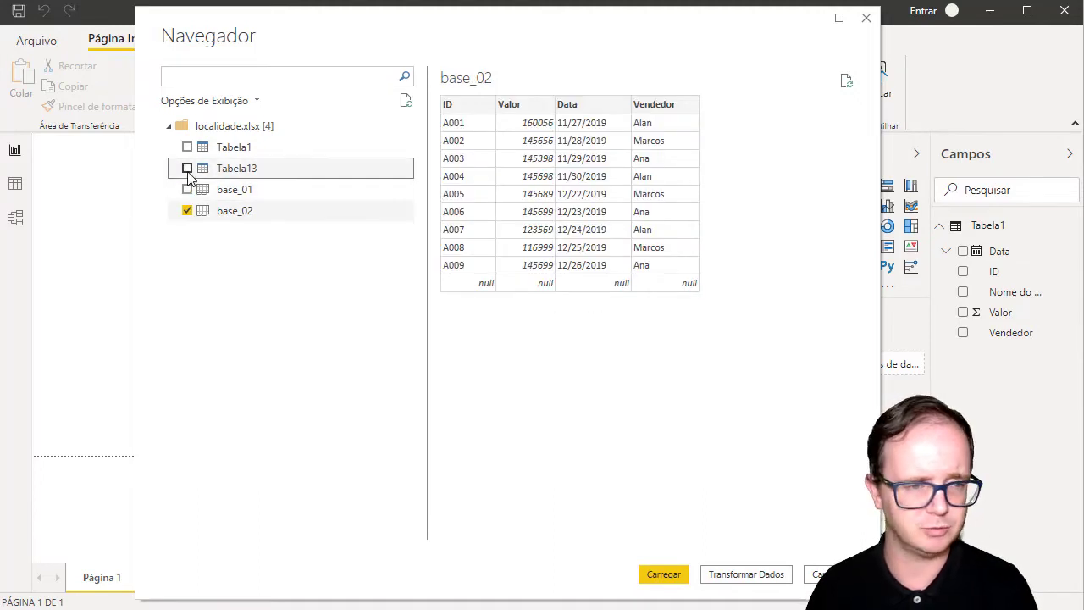
{"action": "left_click", "coordinate": [187, 168]}
{"action": "left_click", "coordinate": [187, 210]}
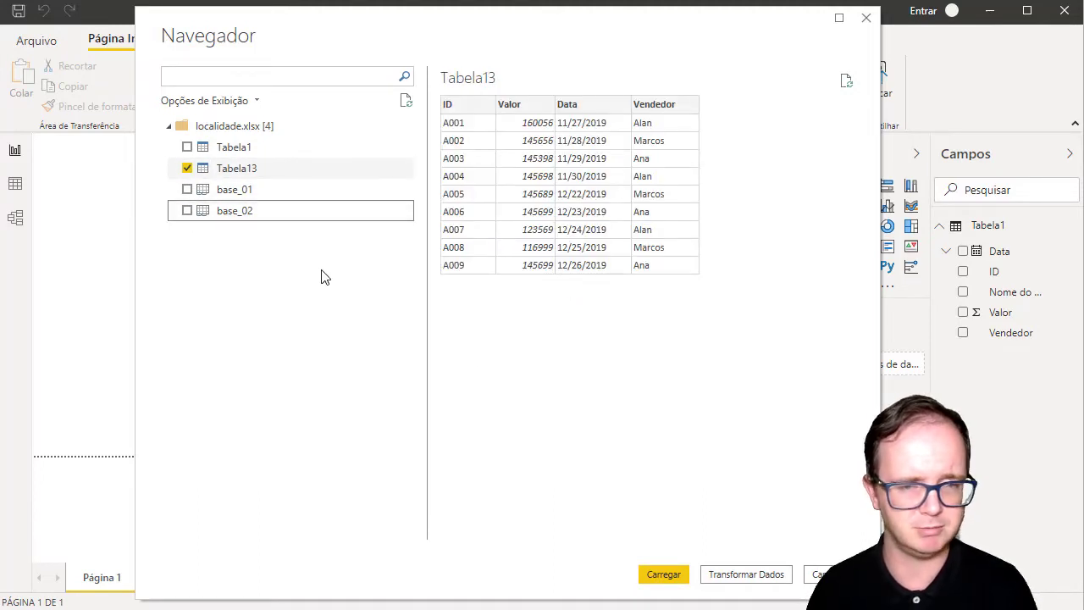
{"action": "left_click", "coordinate": [737, 579]}
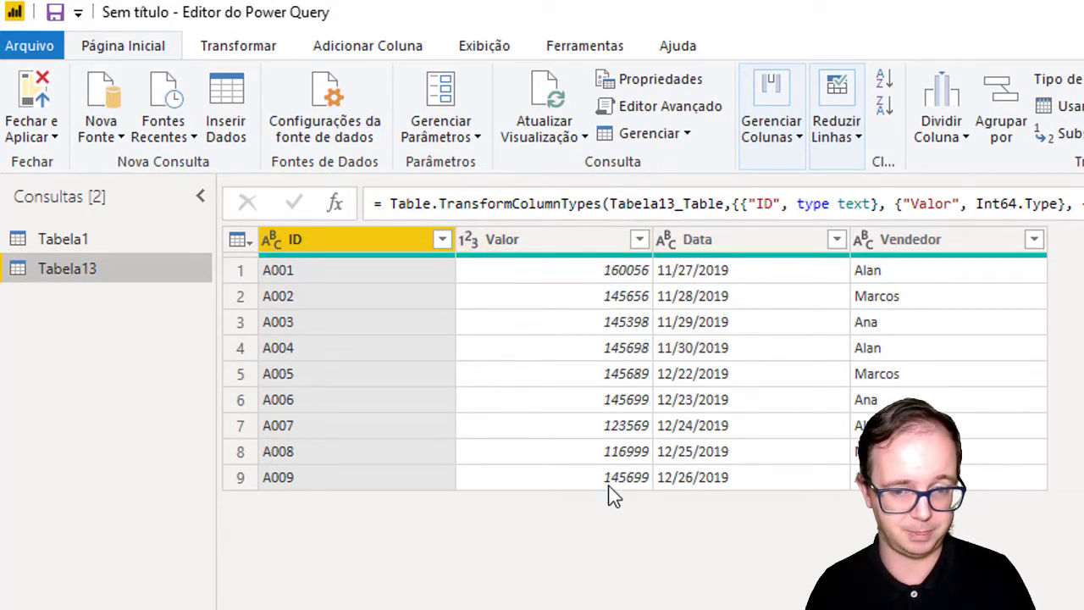
{"action": "left_click", "coordinate": [584, 244]}
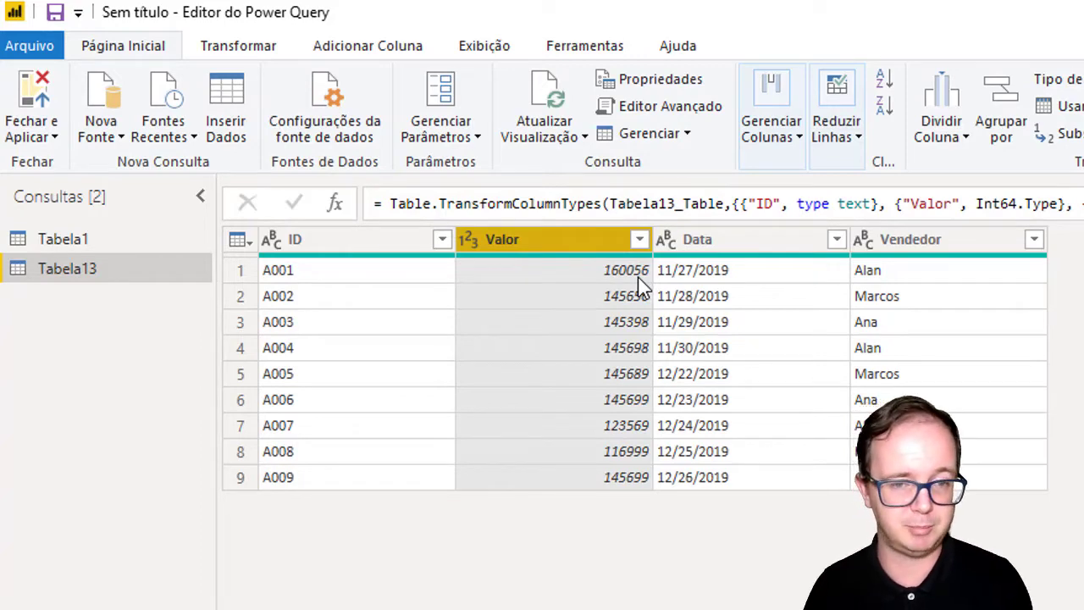
{"action": "right_click", "coordinate": [580, 241]}
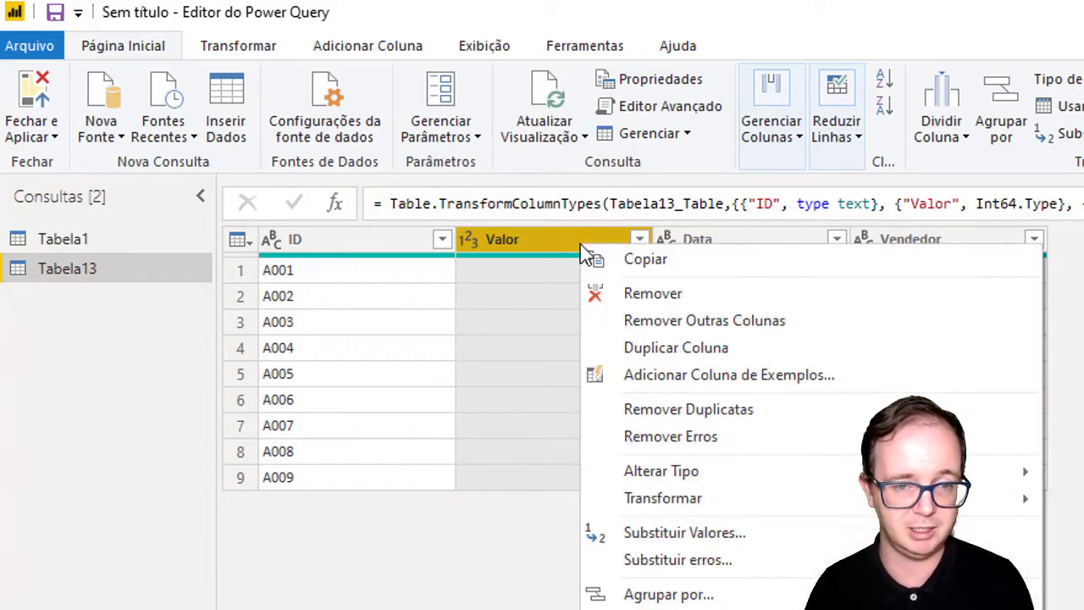
{"action": "mouse_move", "coordinate": [870, 472]}
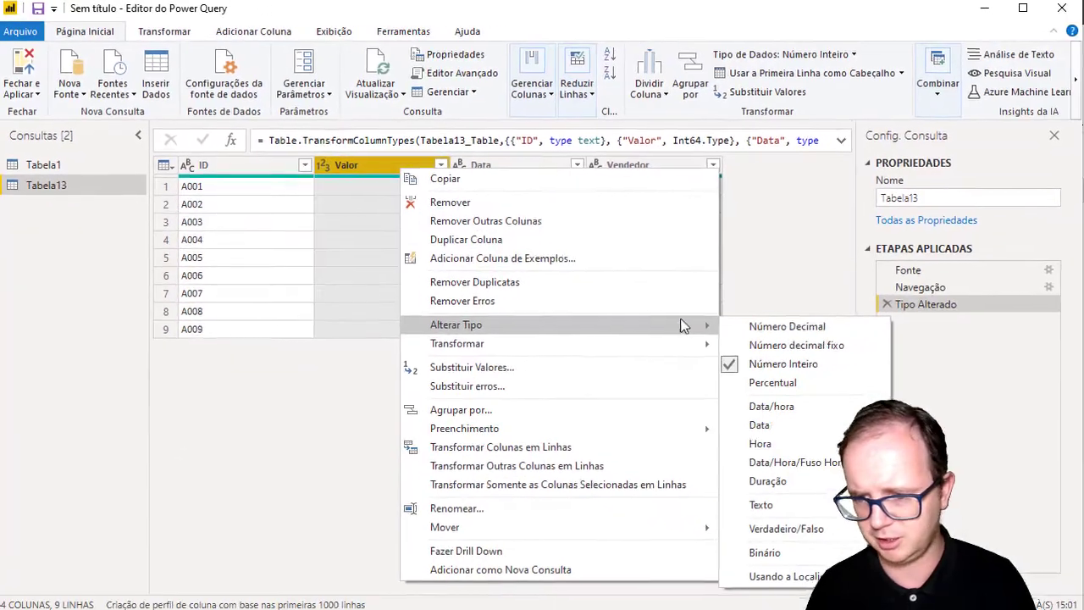
{"action": "left_click", "coordinate": [796, 575]}
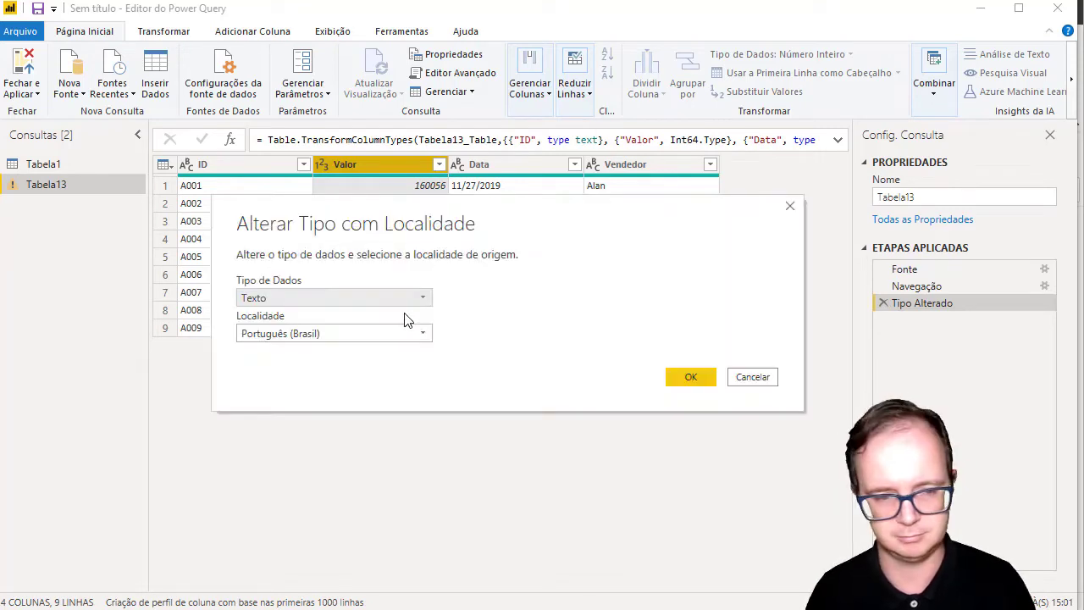
{"action": "left_click", "coordinate": [417, 301]}
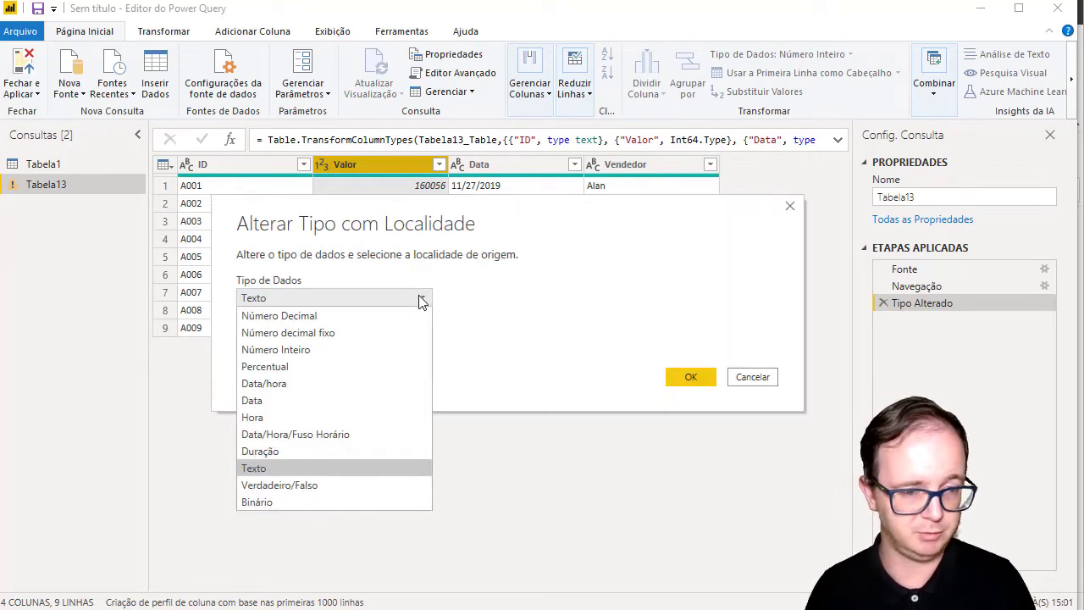
{"action": "left_click", "coordinate": [380, 334]}
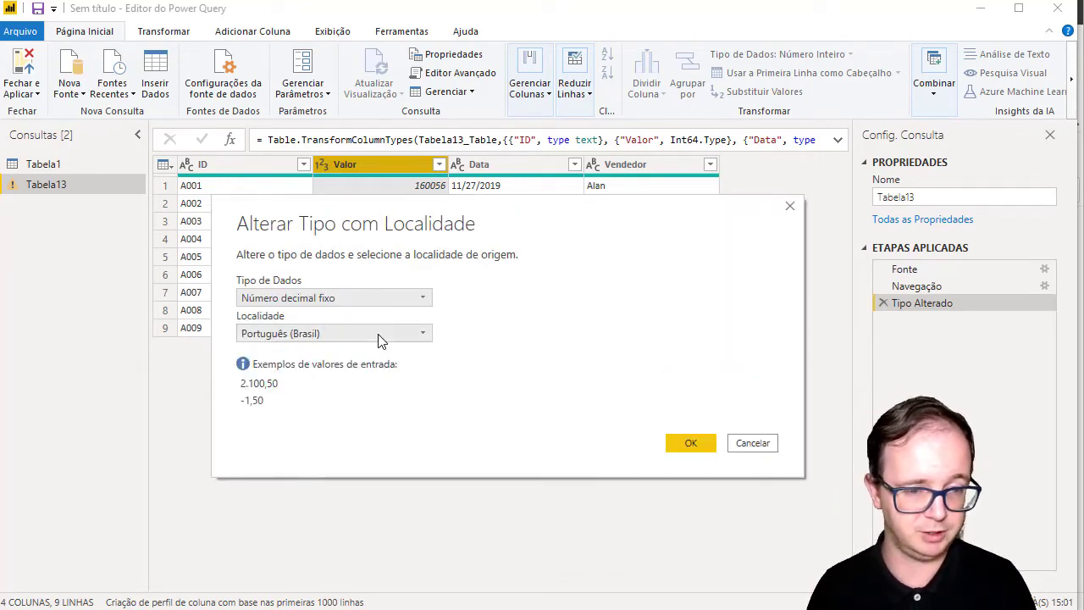
{"action": "left_click", "coordinate": [691, 442]}
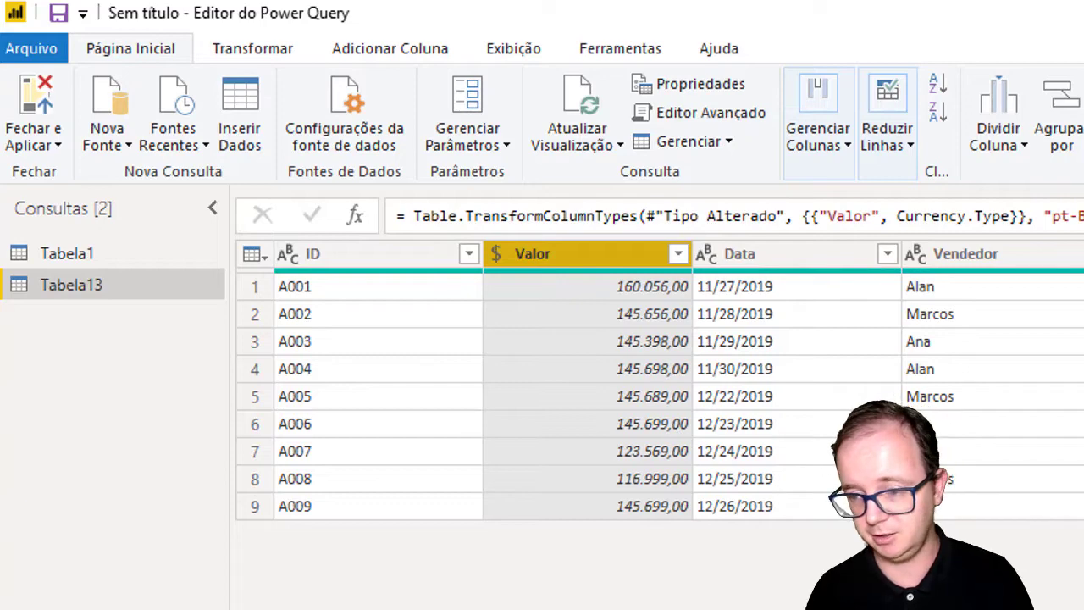
{"action": "key", "text": "Delete"}
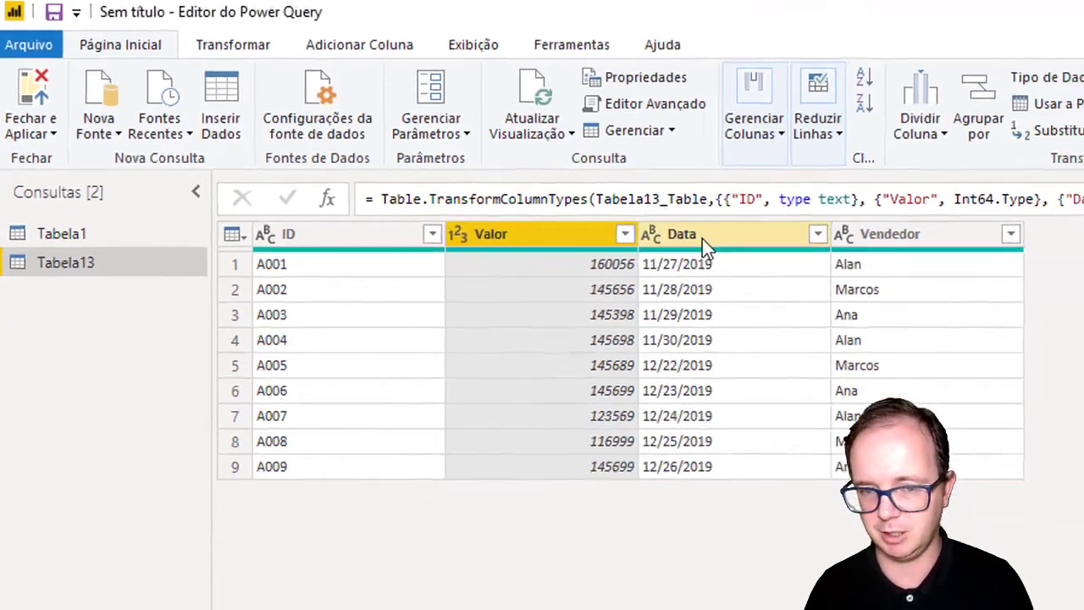
Change the Data column to type Data using the Inglês (Estados Unidos) locale.
{"action": "left_click", "coordinate": [496, 170]}
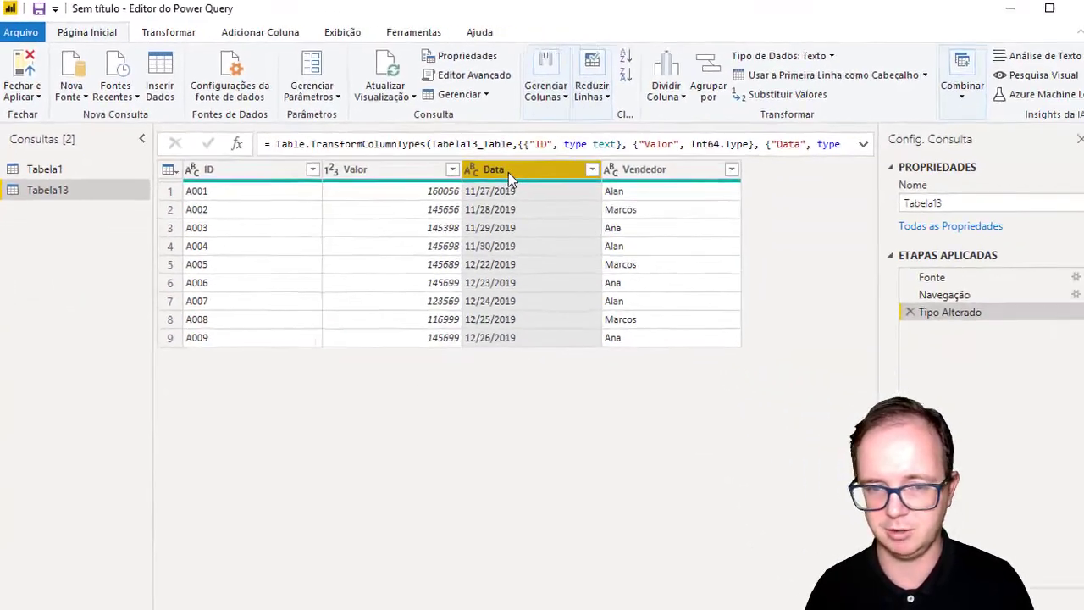
{"action": "right_click", "coordinate": [493, 167]}
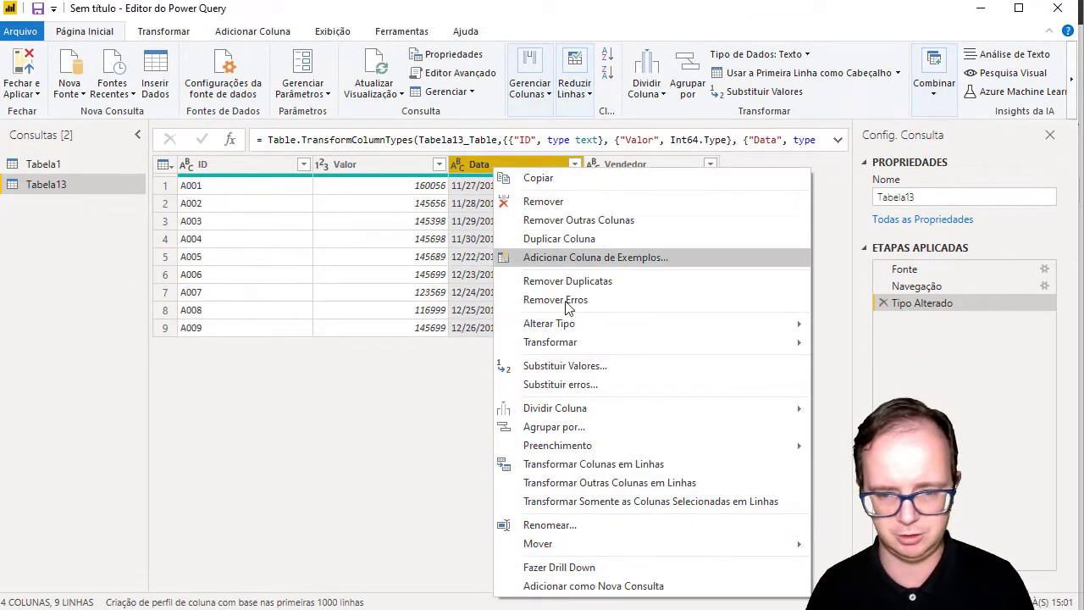
{"action": "mouse_move", "coordinate": [639, 323]}
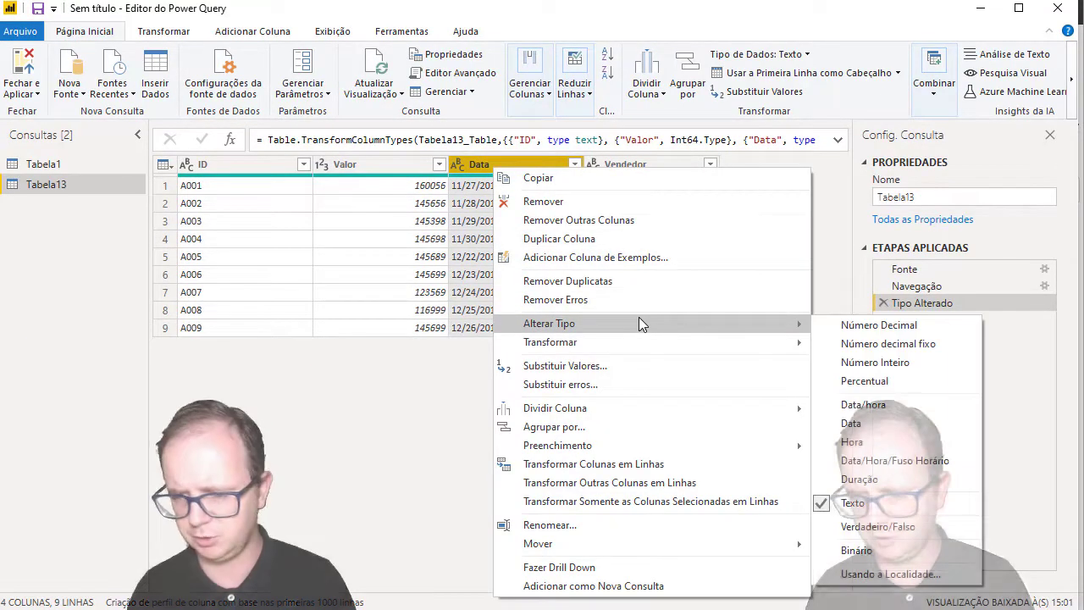
{"action": "left_click", "coordinate": [889, 574]}
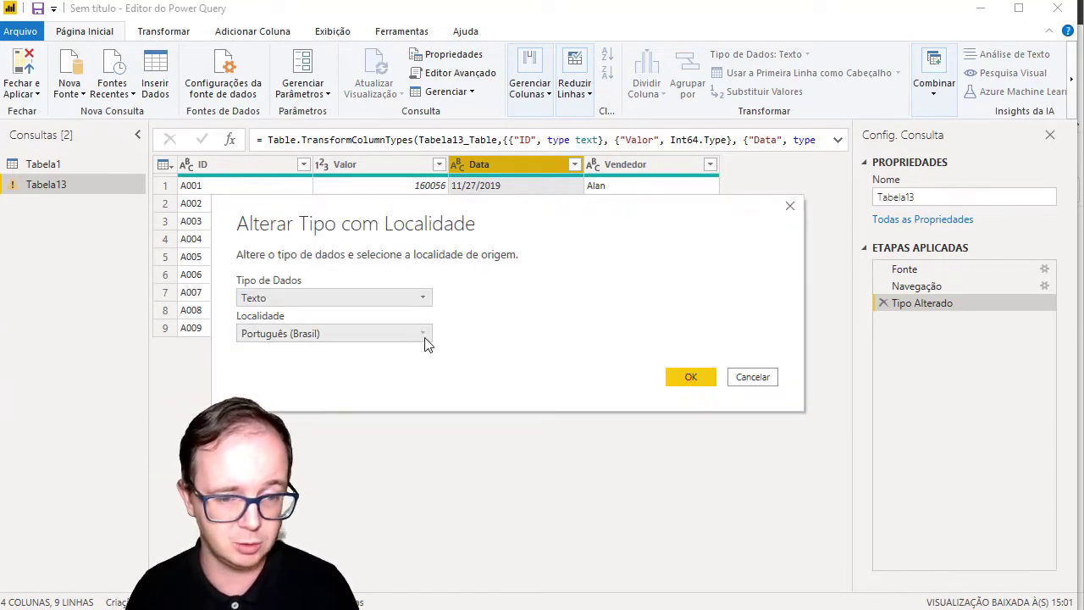
{"action": "left_click", "coordinate": [426, 294]}
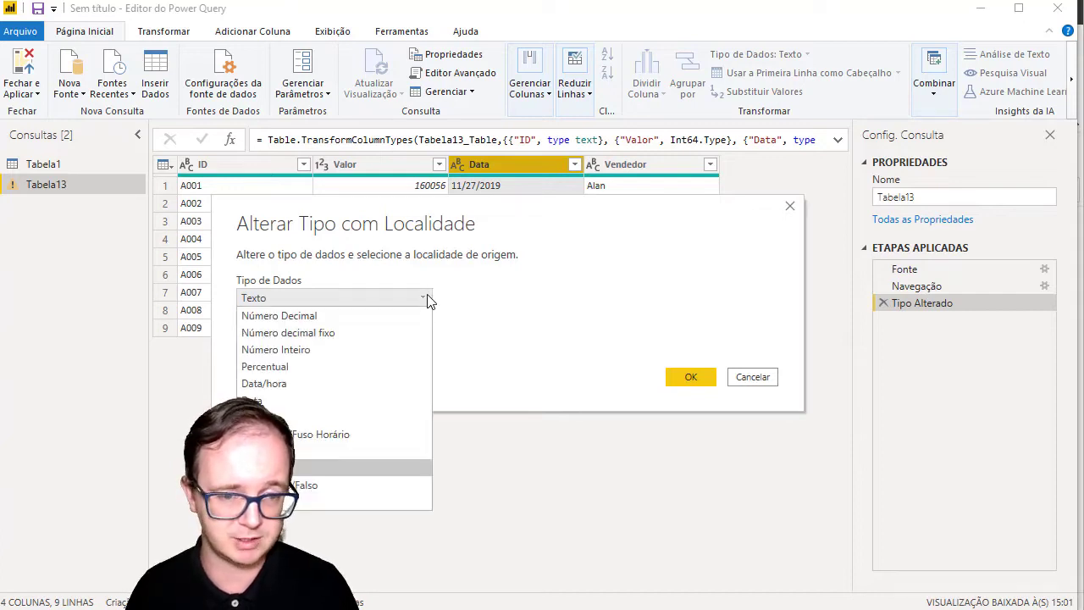
{"action": "left_click", "coordinate": [326, 399]}
{"action": "left_click", "coordinate": [411, 335]}
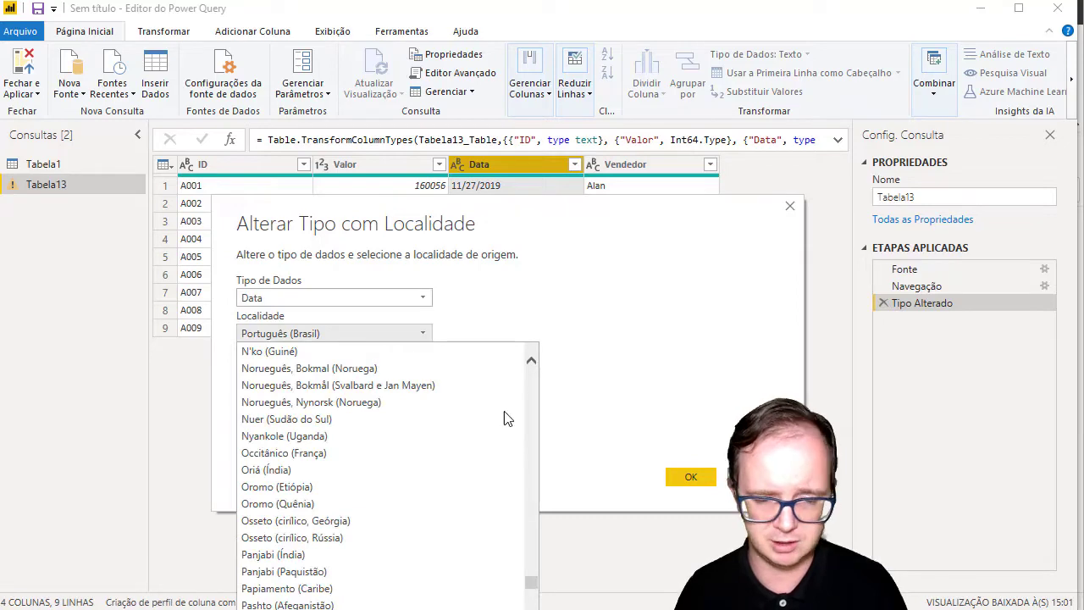
{"action": "mouse_move", "coordinate": [533, 581]}
{"action": "left_mouse_down"}
{"action": "mouse_move", "coordinate": [552, 441]}
{"action": "mouse_move", "coordinate": [348, 474]}
{"action": "left_mouse_up"}
{"action": "left_click", "coordinate": [347, 458]}
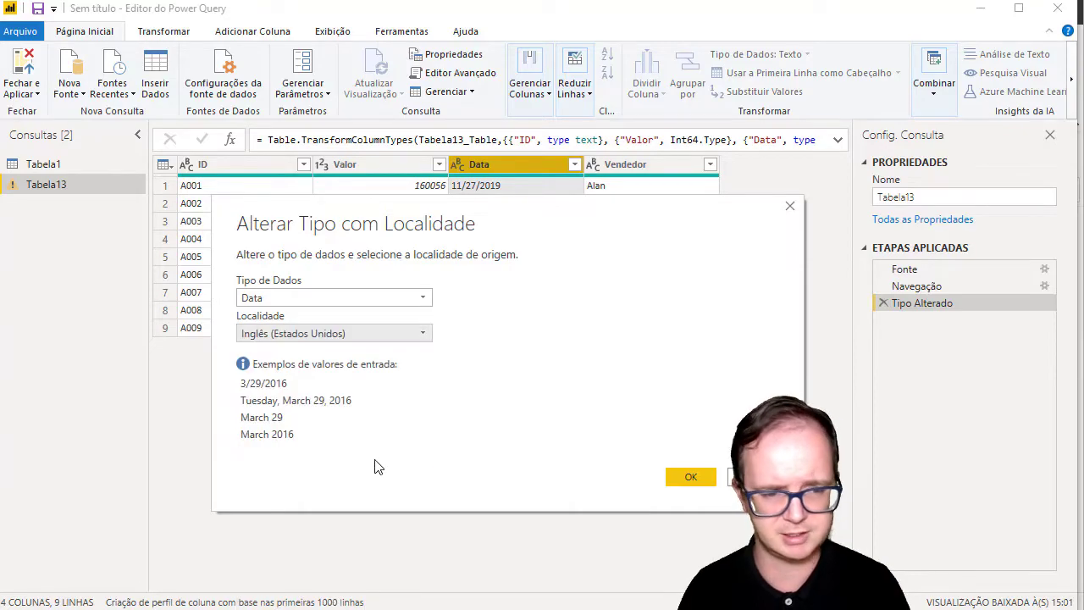
{"action": "left_click", "coordinate": [699, 483]}
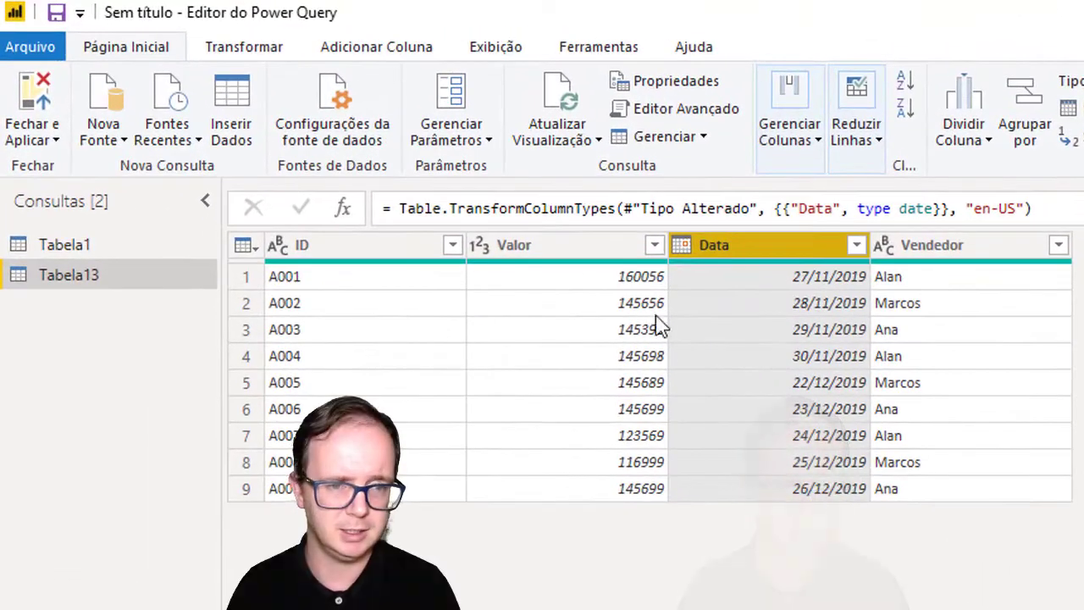
{"action": "left_click", "coordinate": [592, 254]}
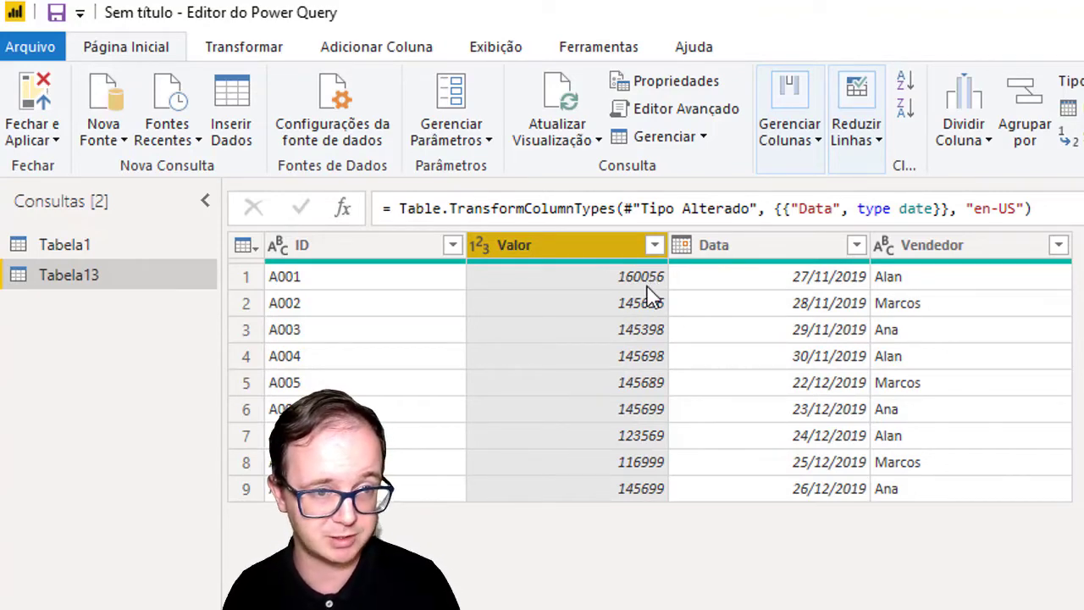
Go from the Transformar ribbon to the Adicionar Coluna ribbon for Tabela13.
{"action": "left_click", "coordinate": [244, 49]}
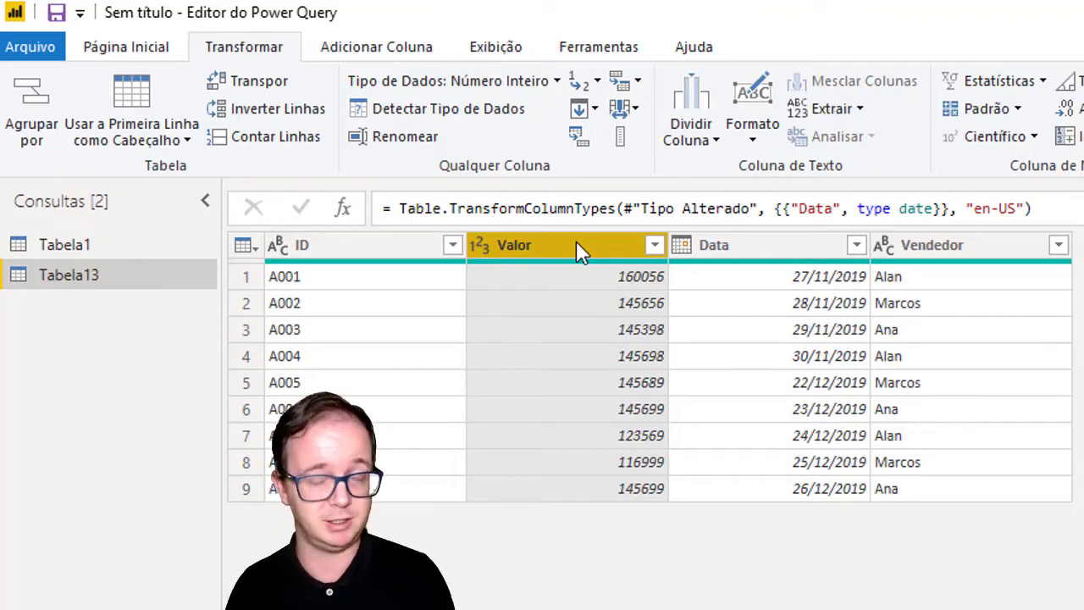
{"action": "left_click", "coordinate": [372, 53]}
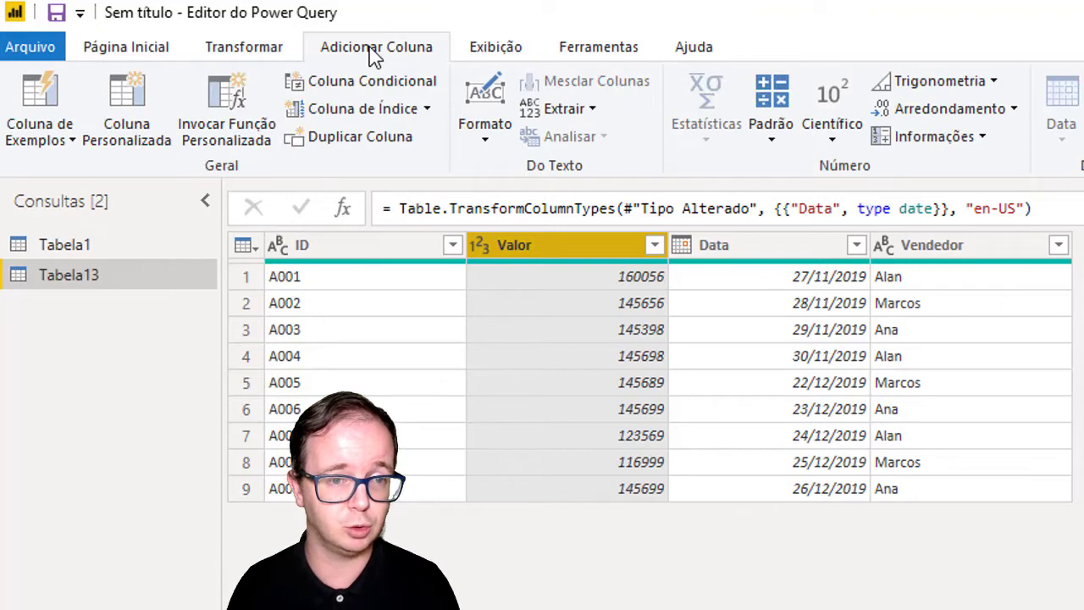
Create a custom column named Valor $ with the formula [Valor]/100.
{"action": "left_click", "coordinate": [163, 140]}
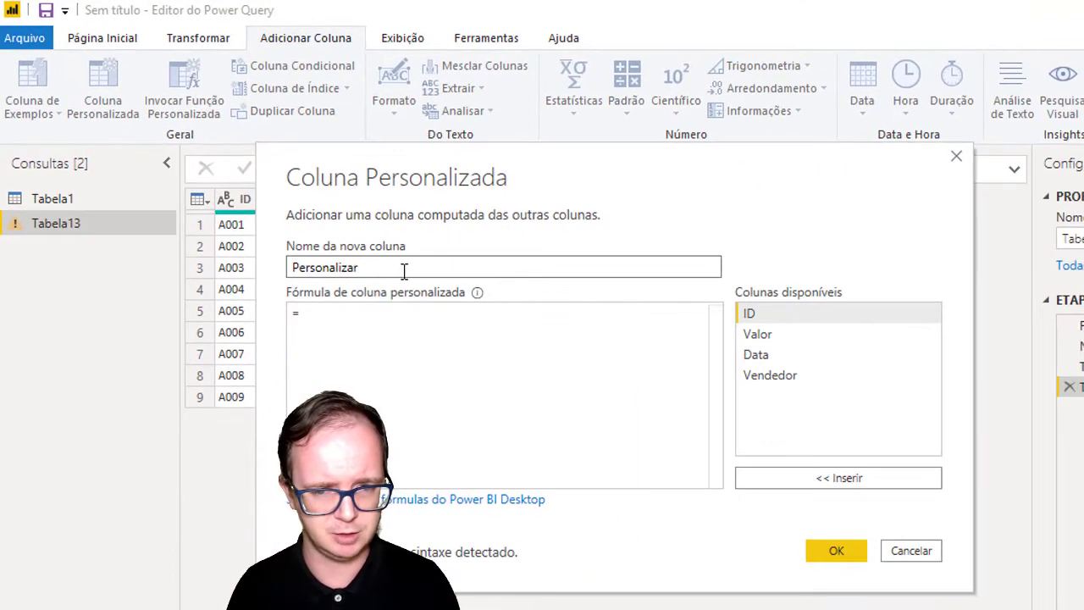
{"action": "left_click_drag", "start_coordinate": [404, 269], "coordinate": [292, 267]}
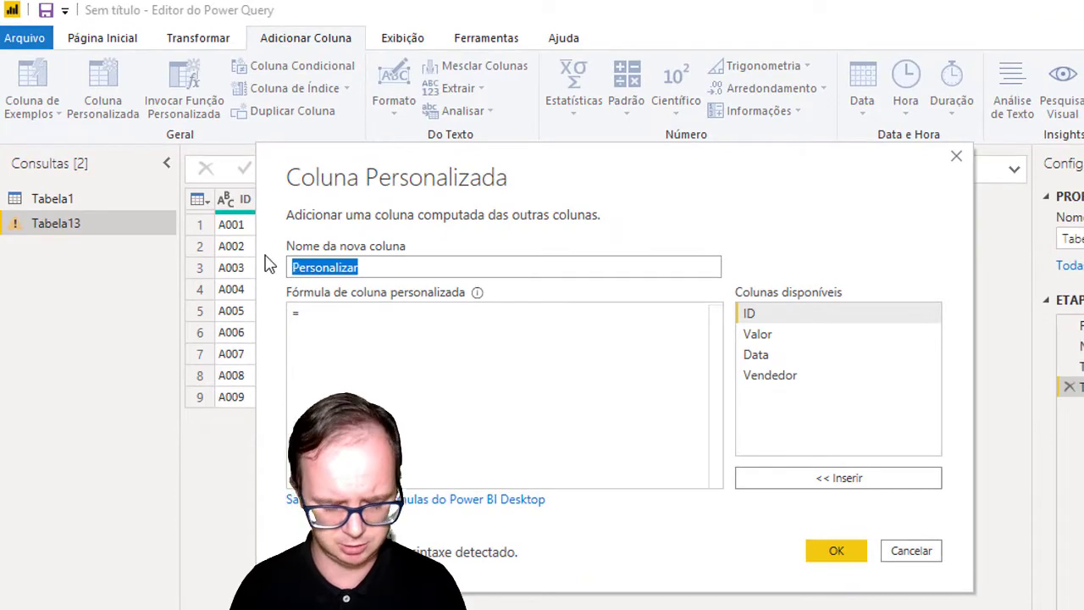
{"action": "type", "text": "Valor $"}
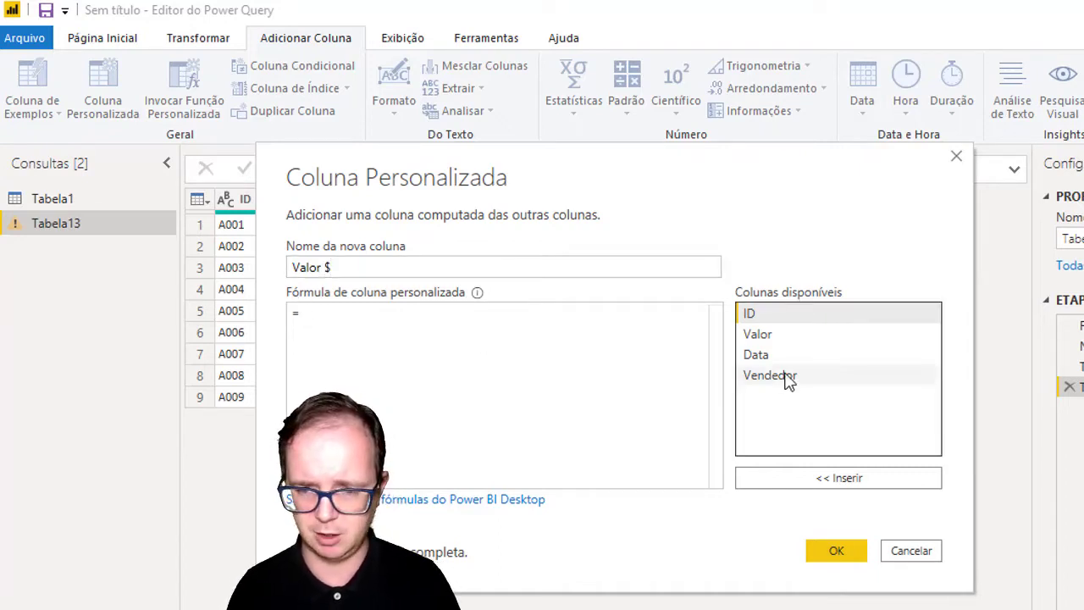
{"action": "double_click", "coordinate": [760, 337]}
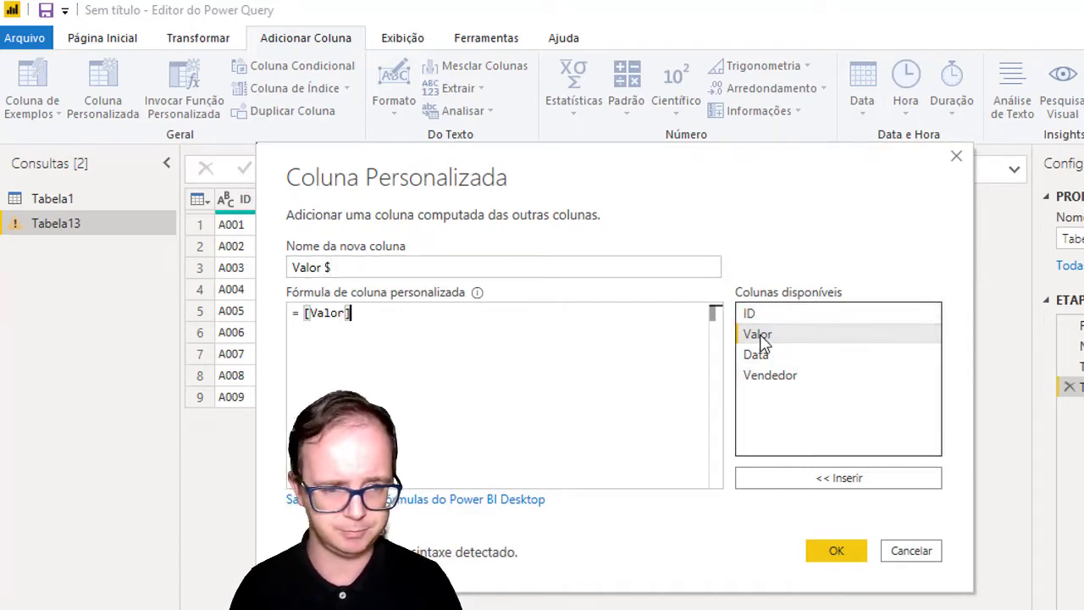
{"action": "type", "text": "/100"}
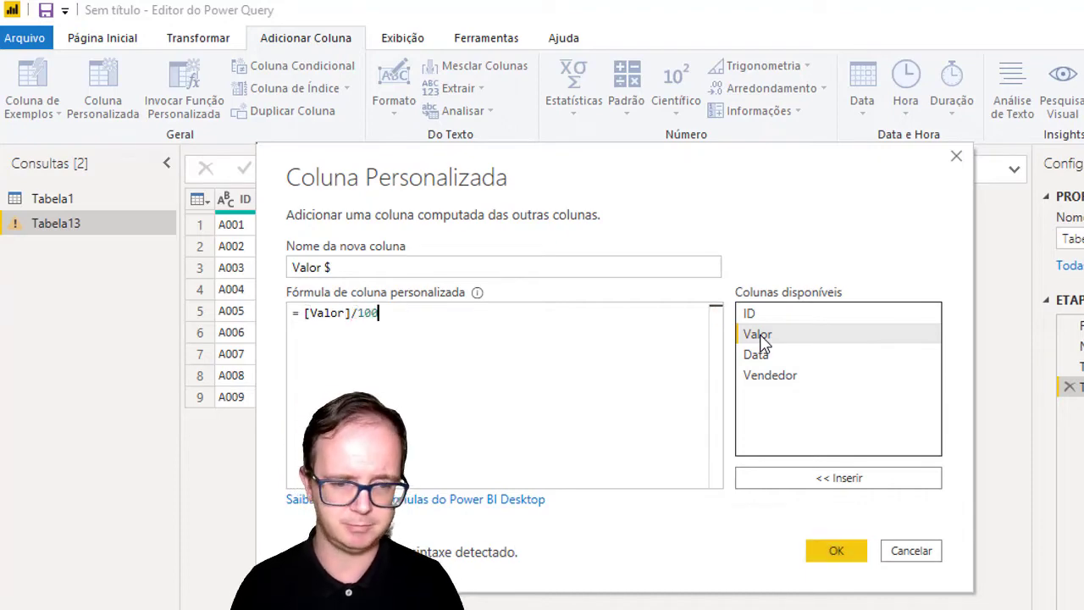
{"action": "left_click", "coordinate": [842, 555]}
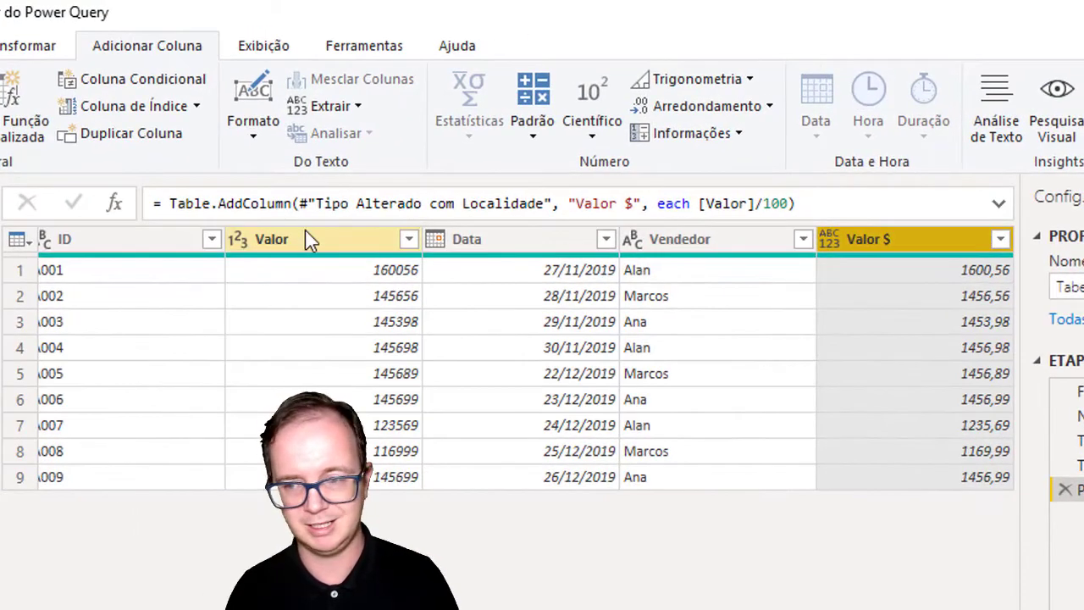
{"action": "left_click", "coordinate": [309, 240]}
Remove the original Valor column and move Valor $ to sit right after ID.
{"action": "right_click", "coordinate": [307, 240]}
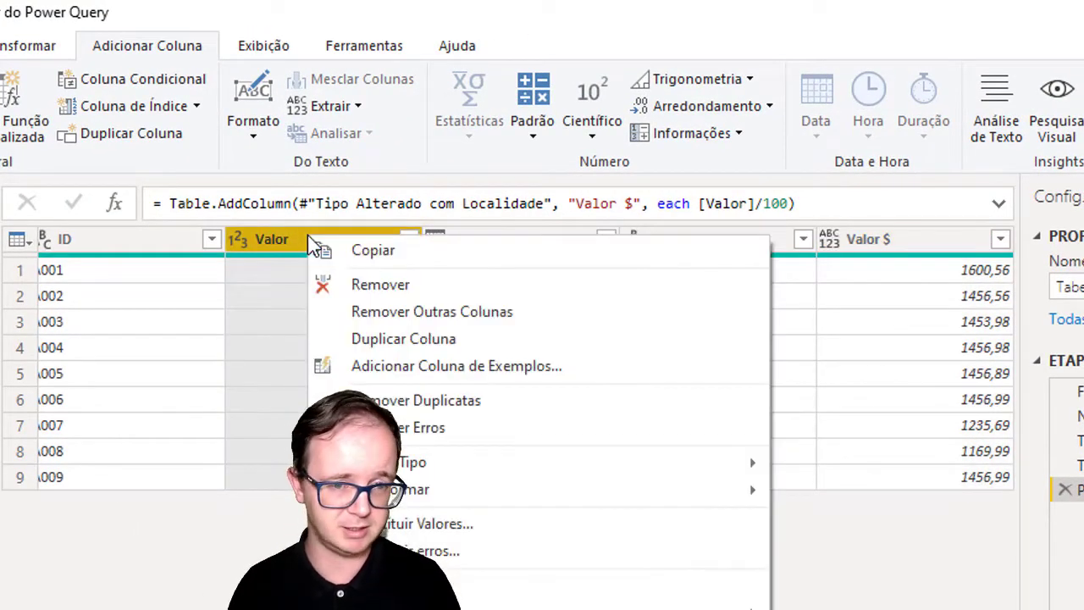
{"action": "left_click", "coordinate": [354, 275]}
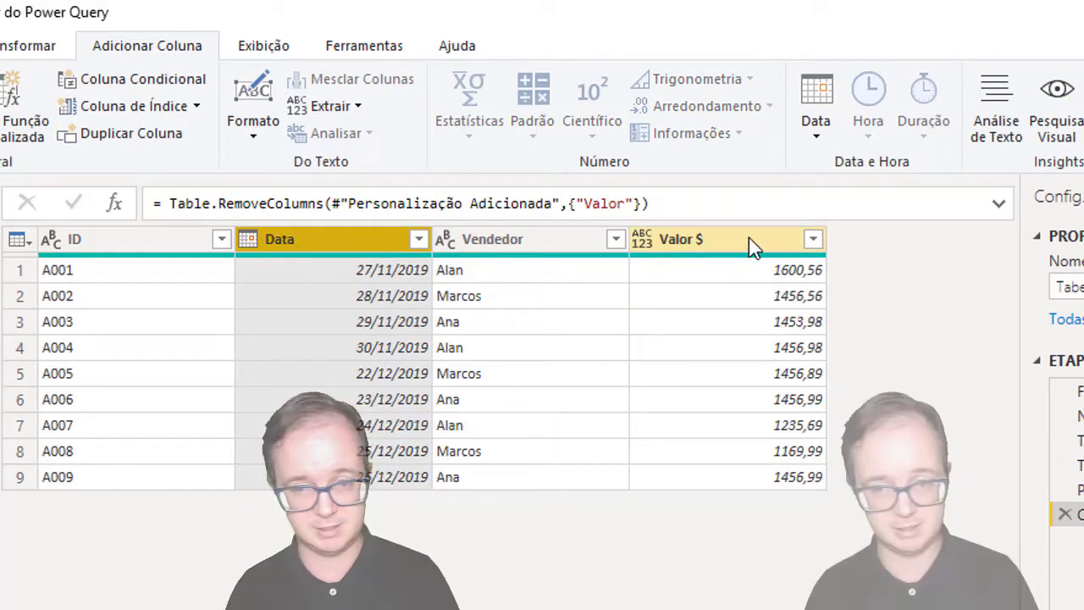
{"action": "left_click", "coordinate": [747, 239]}
{"action": "left_click_drag", "start_coordinate": [717, 241], "coordinate": [343, 237]}
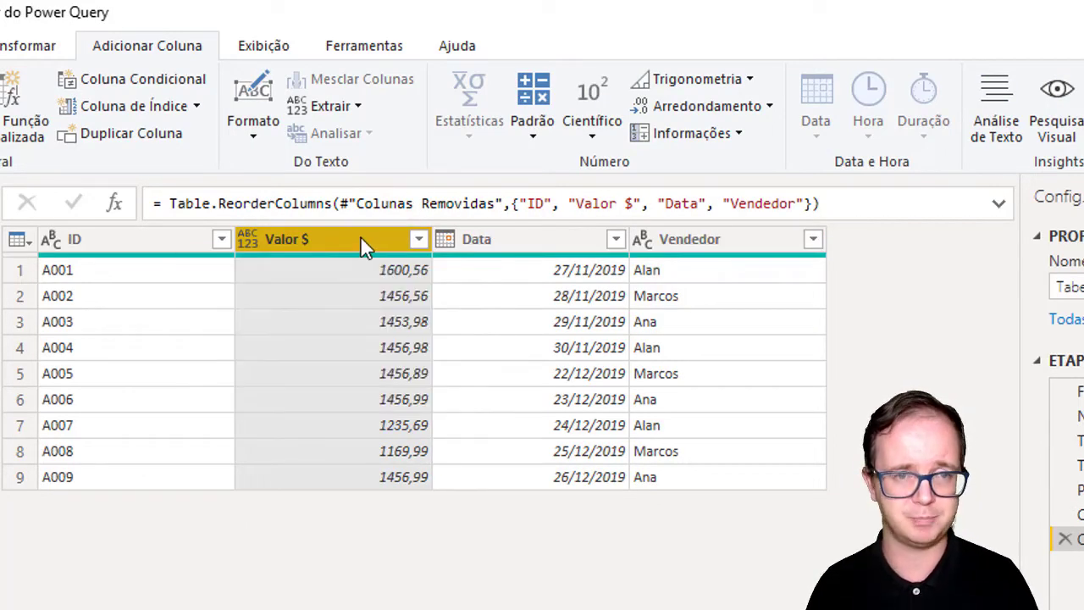
{"action": "left_click", "coordinate": [34, 46]}
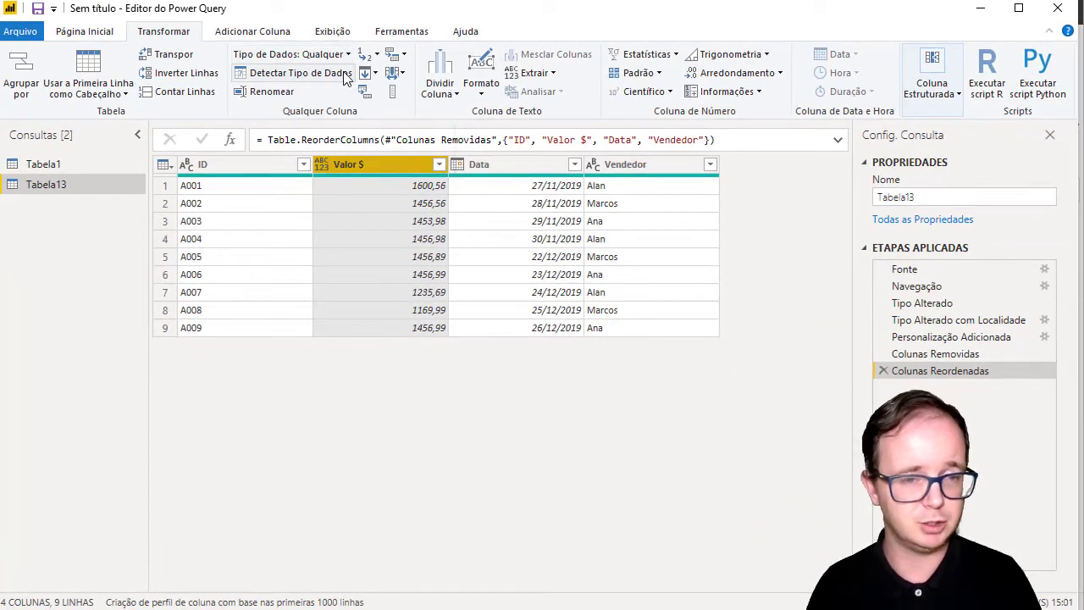
Set Valor $ to the Número decimal fixo (currency) data type.
{"action": "left_click", "coordinate": [323, 164]}
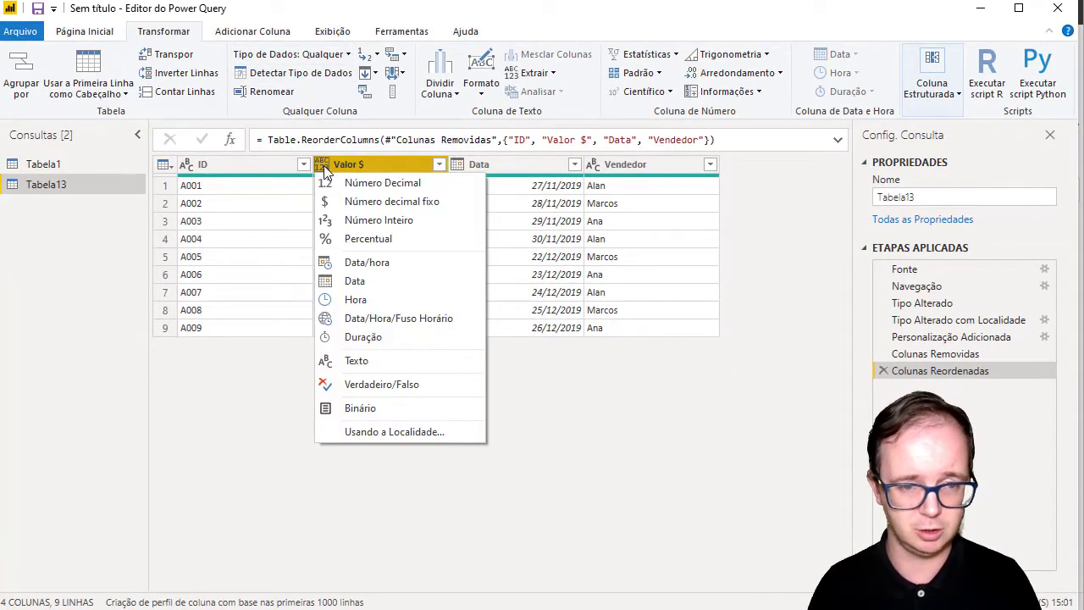
{"action": "left_click", "coordinate": [393, 202]}
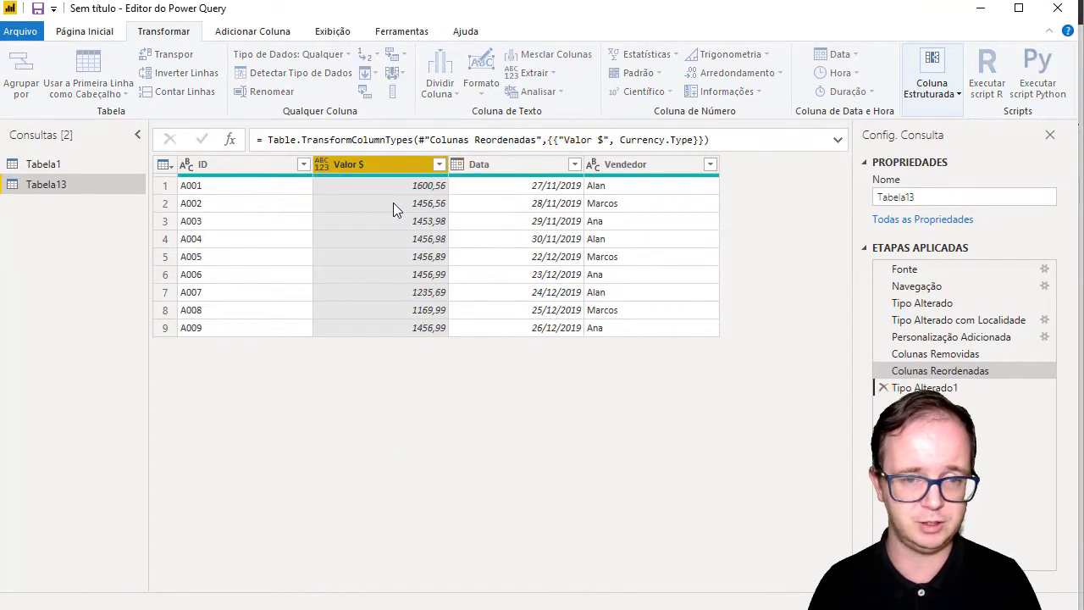